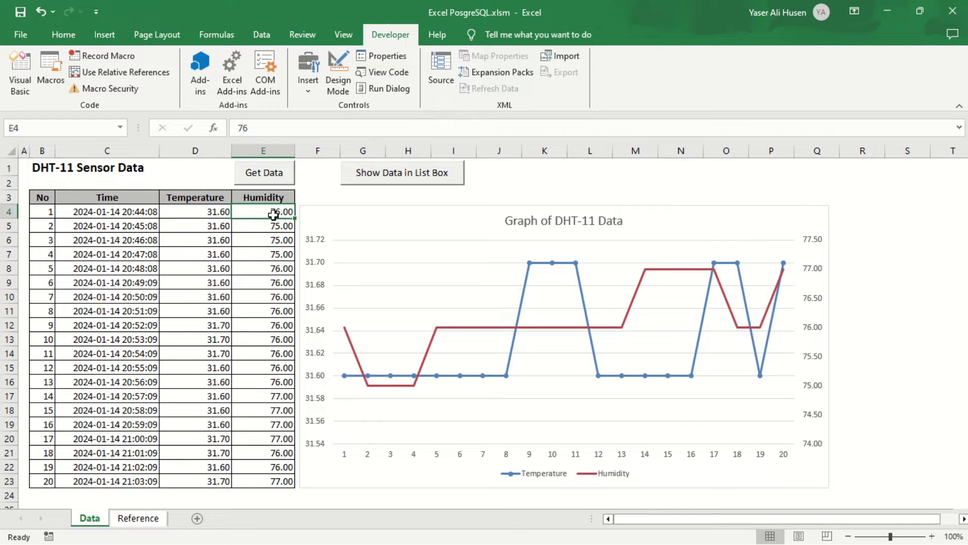
Step: Run Get Data to load the latest 20 DHT-11 readings, then review them in the list box
click(268, 177)
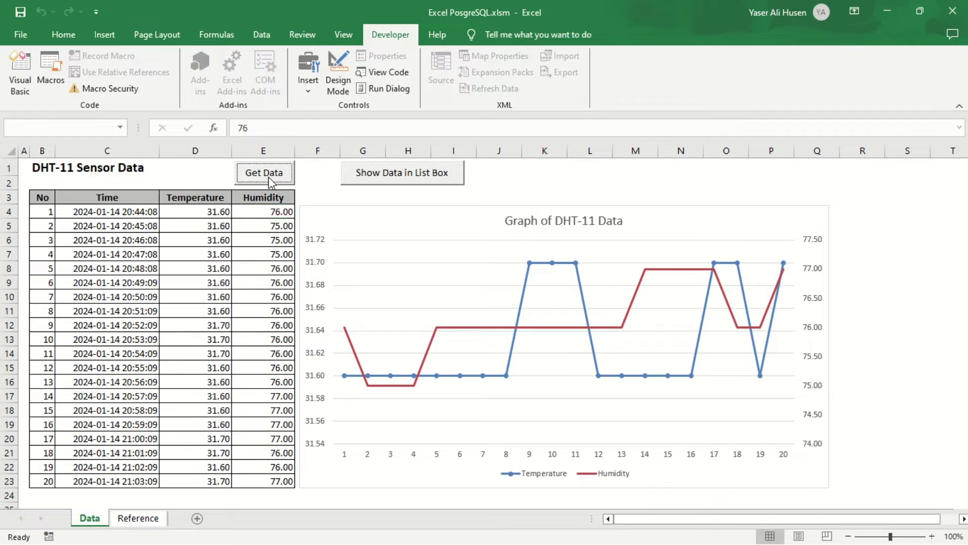
click(388, 178)
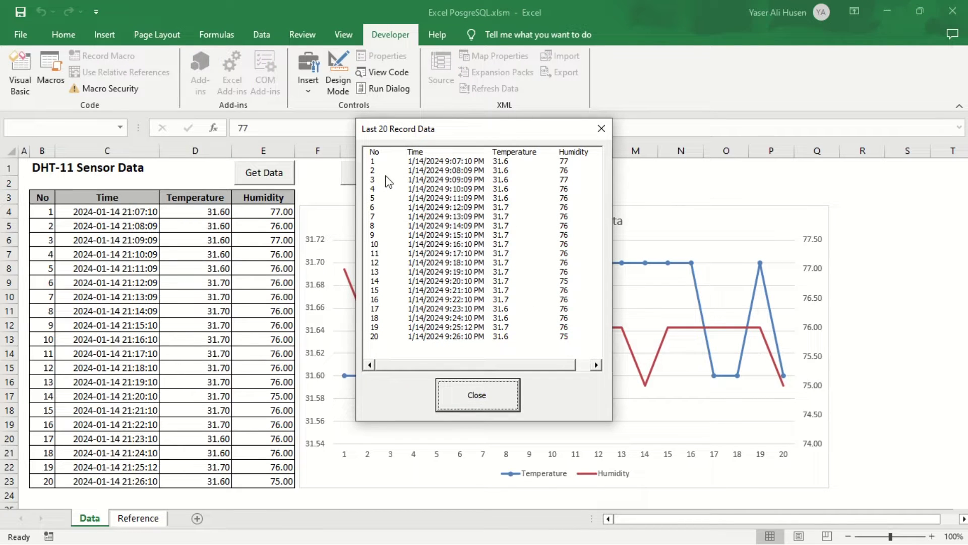
click(489, 395)
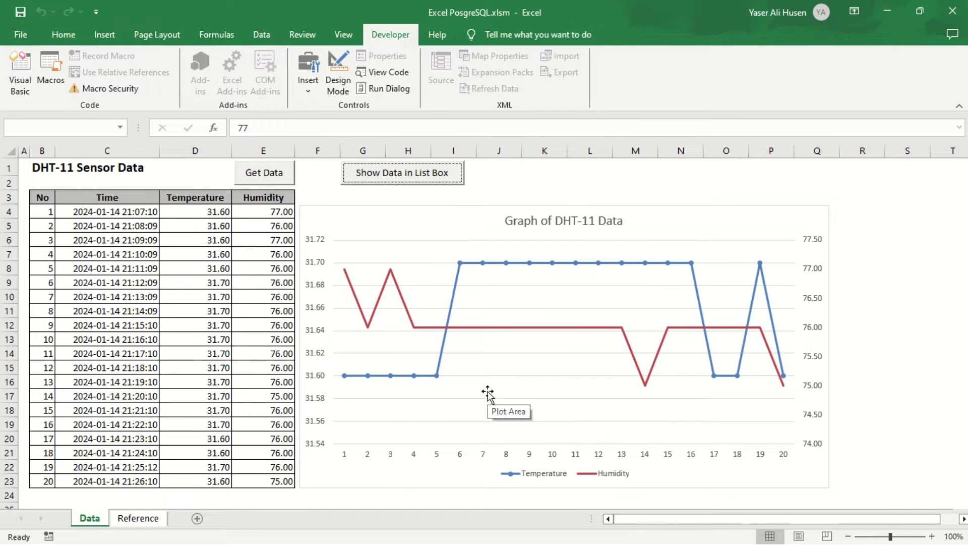
click(236, 297)
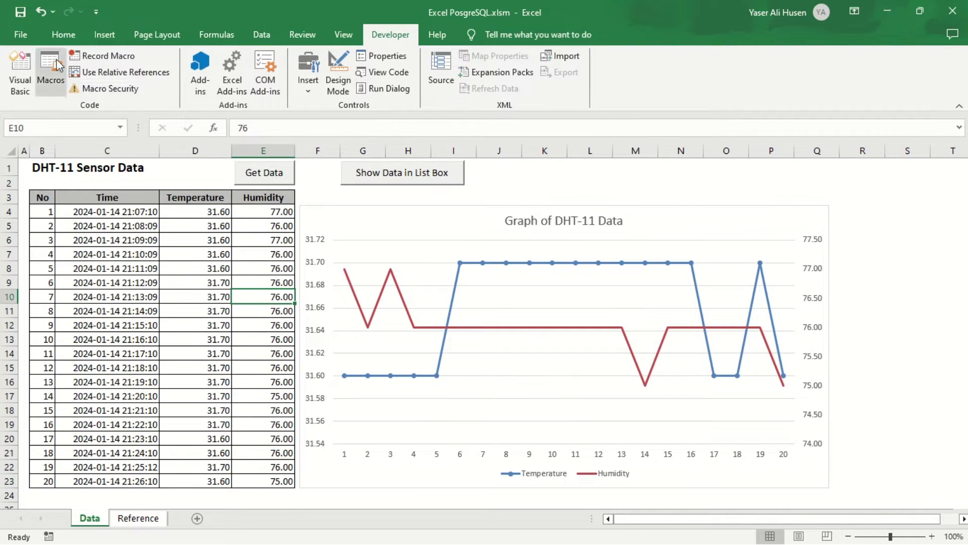
Step: Confirm Developer is ticked under Main Tabs in the Customize the Ribbon options
right_click(21, 38)
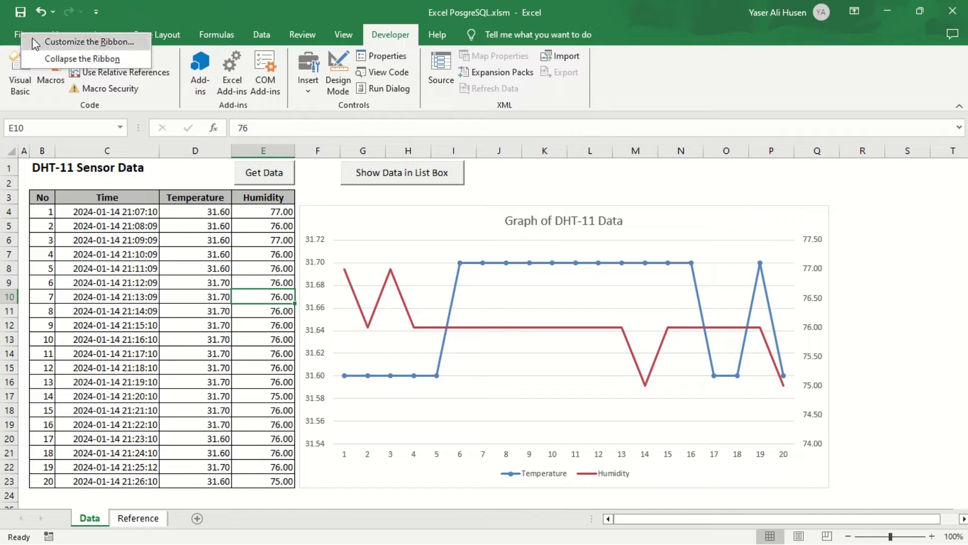
click(33, 42)
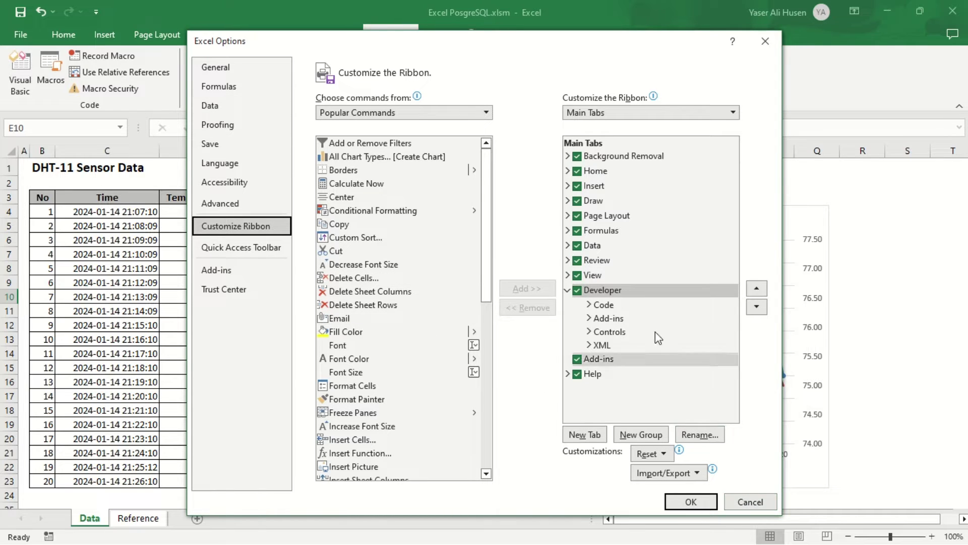
click(577, 292)
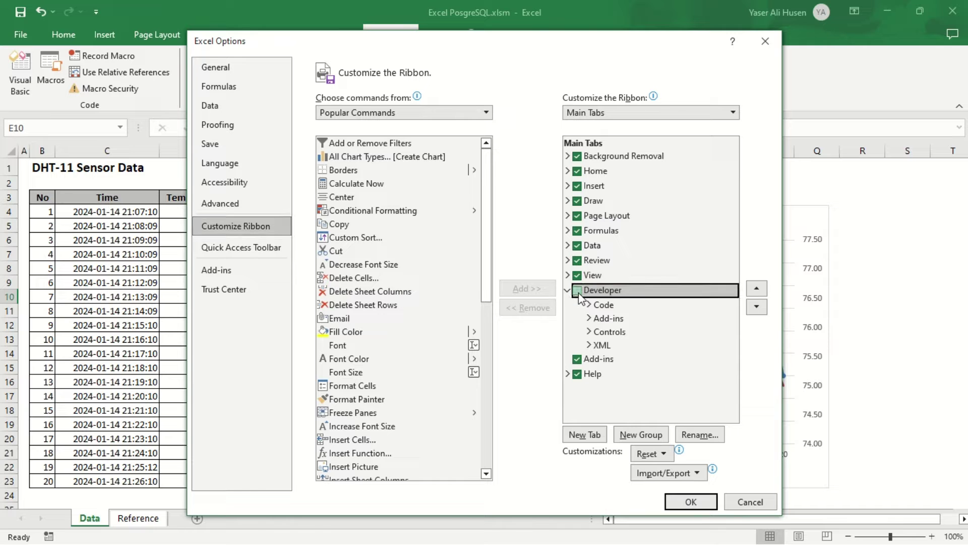
click(578, 291)
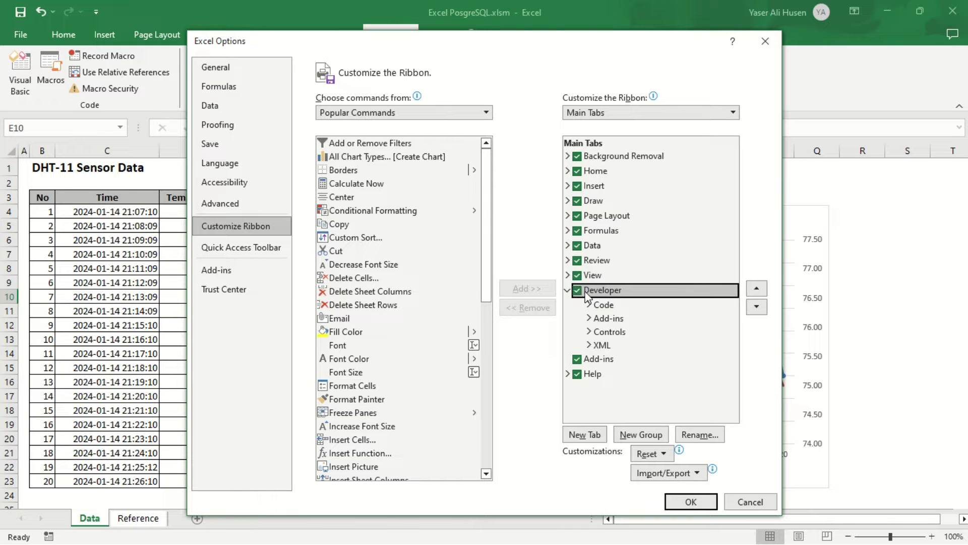
click(691, 502)
click(217, 309)
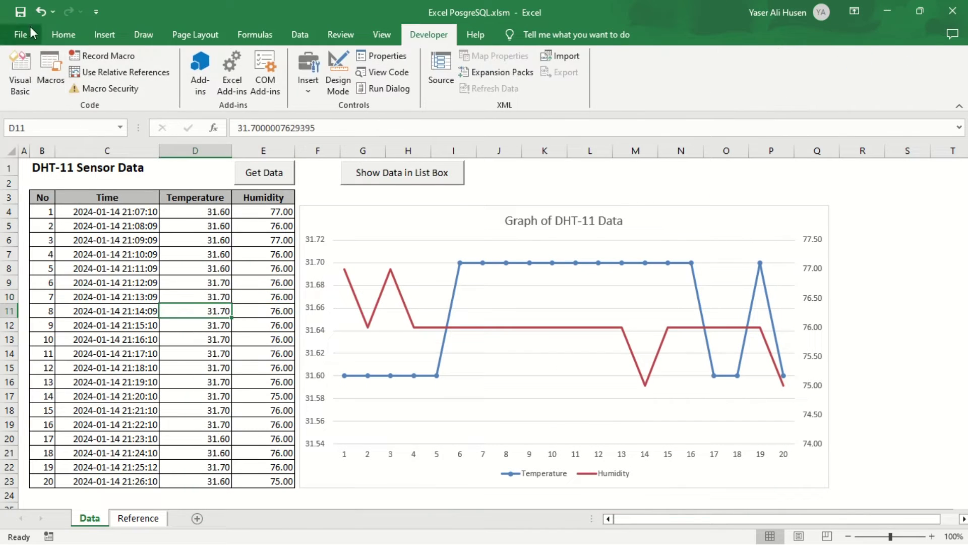
click(31, 30)
click(80, 487)
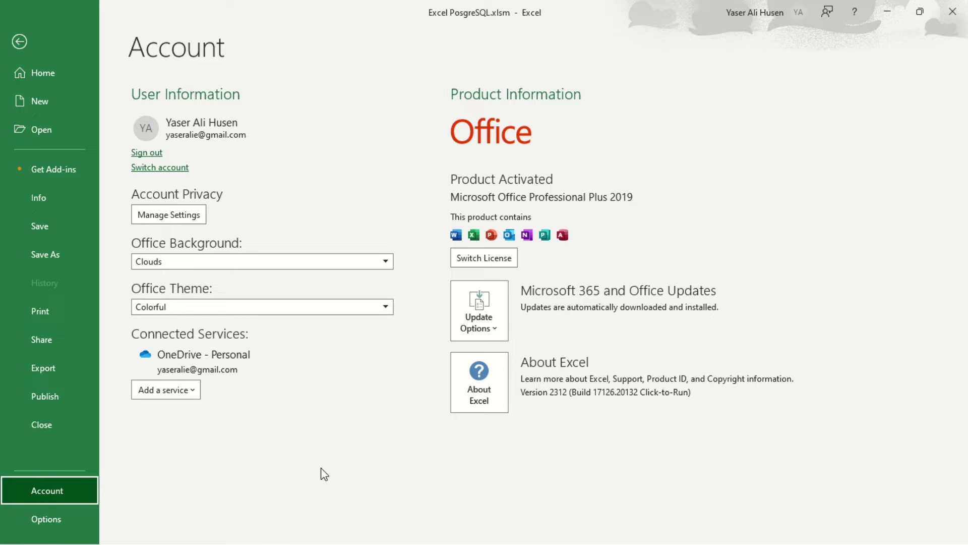
click(474, 404)
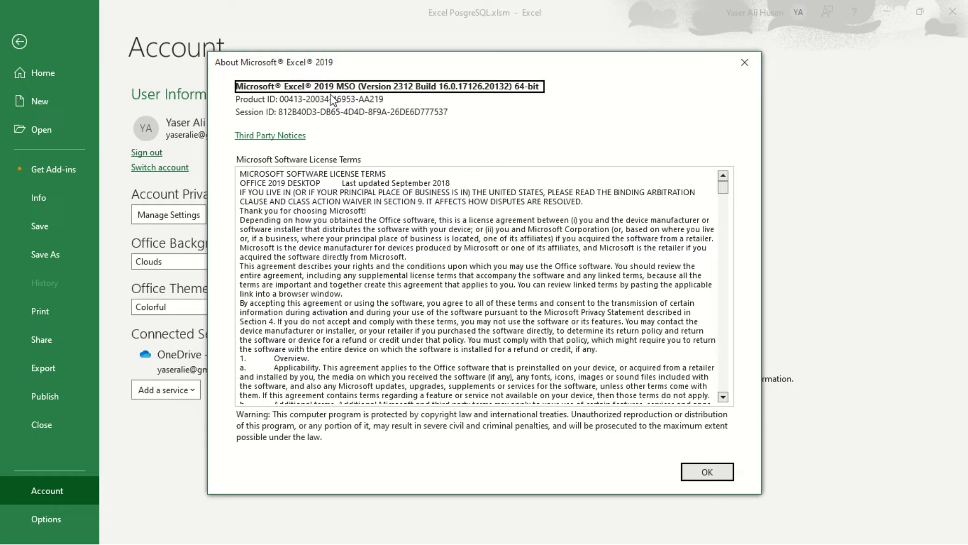
drag(521, 90, 540, 93)
click(695, 479)
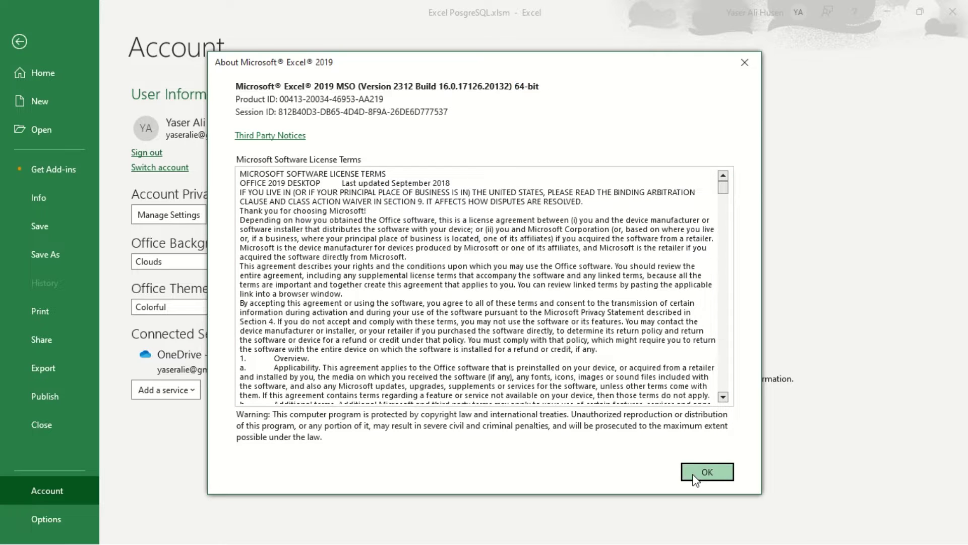
click(16, 45)
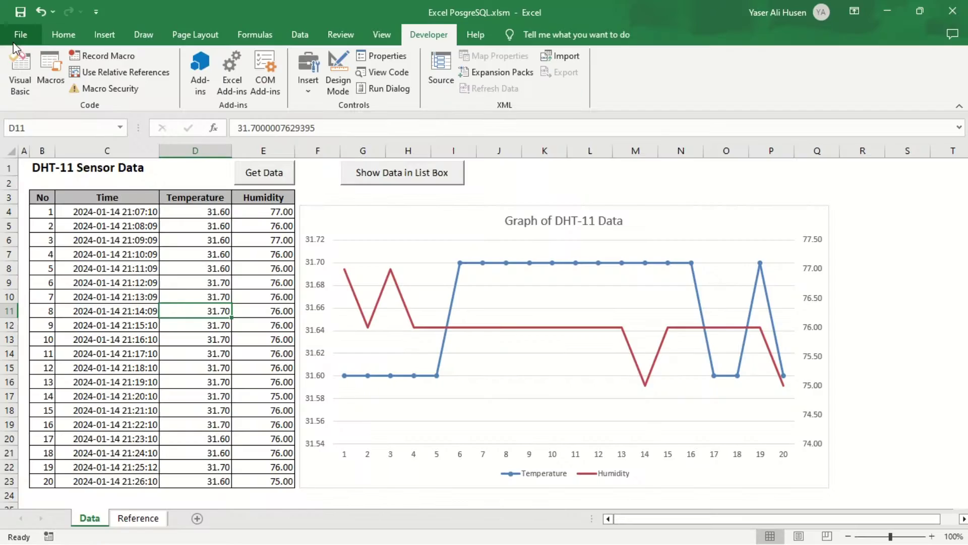
Step: Extract the 64-bit psqlODBC zip in Downloads into its own folder
key(super+e)
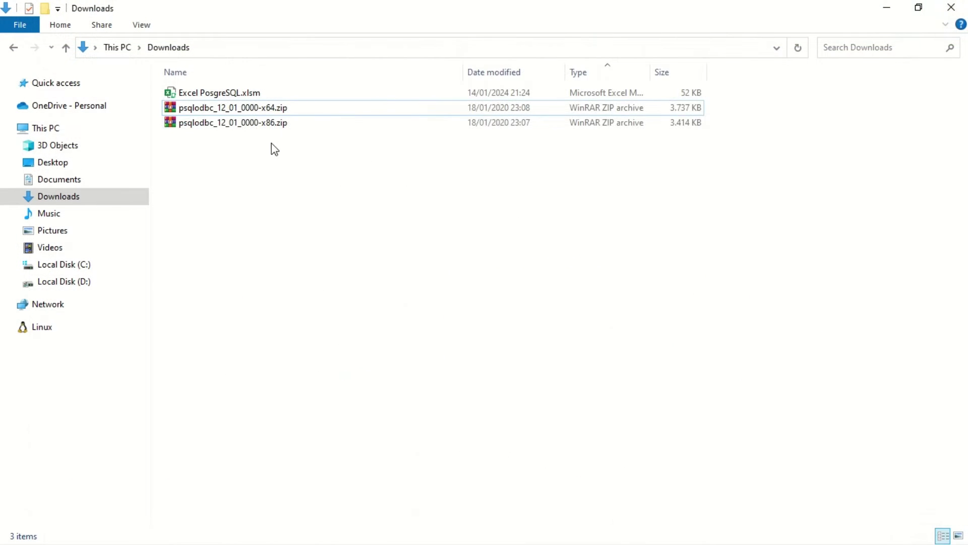
click(276, 110)
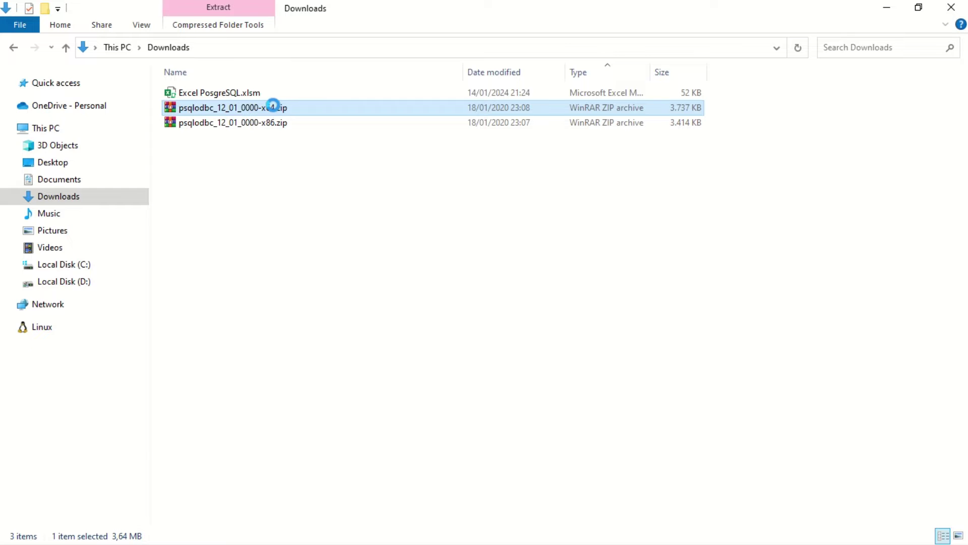
right_click(274, 107)
click(226, 194)
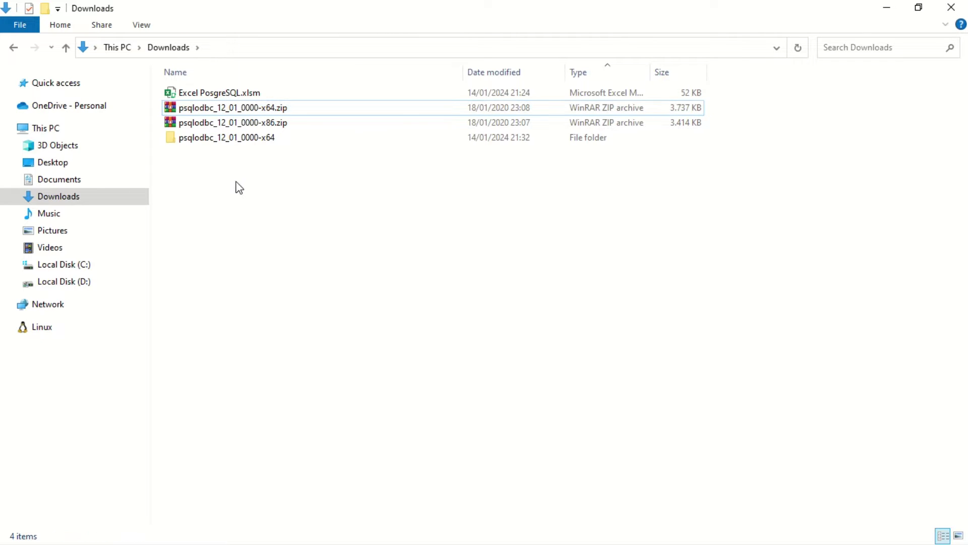
Step: Install the driver by running psqlodbc_x64.msi from psqlodbc_12_01_0000-x64, accepting the license
double_click(255, 141)
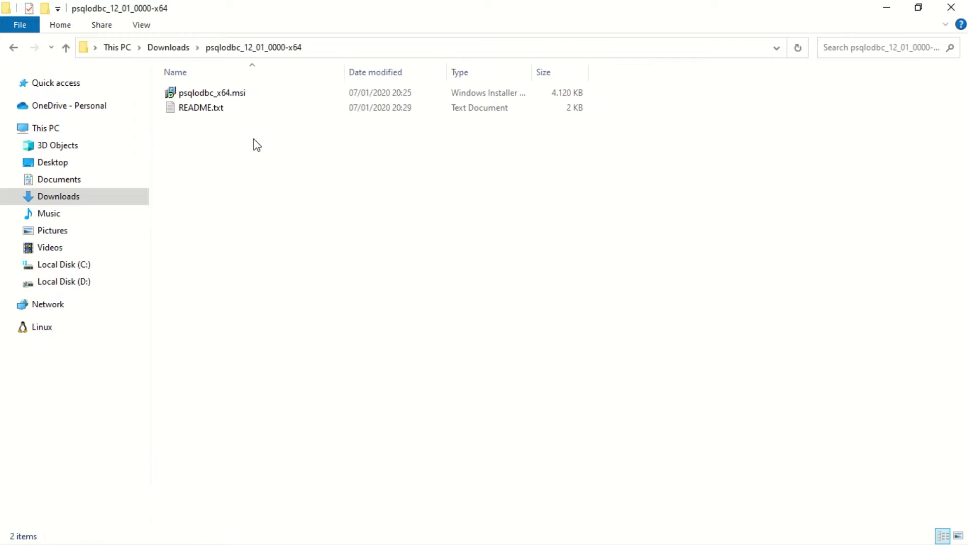
double_click(233, 94)
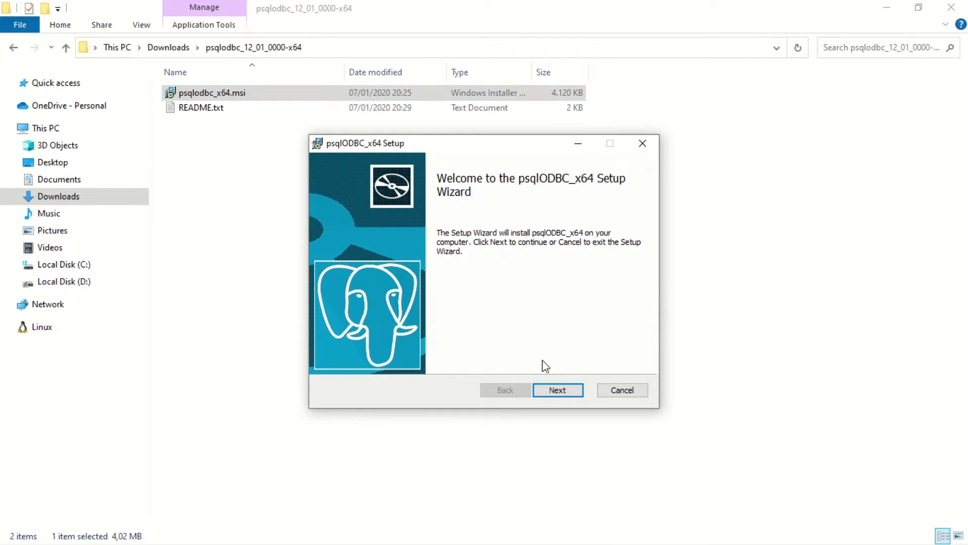
click(556, 390)
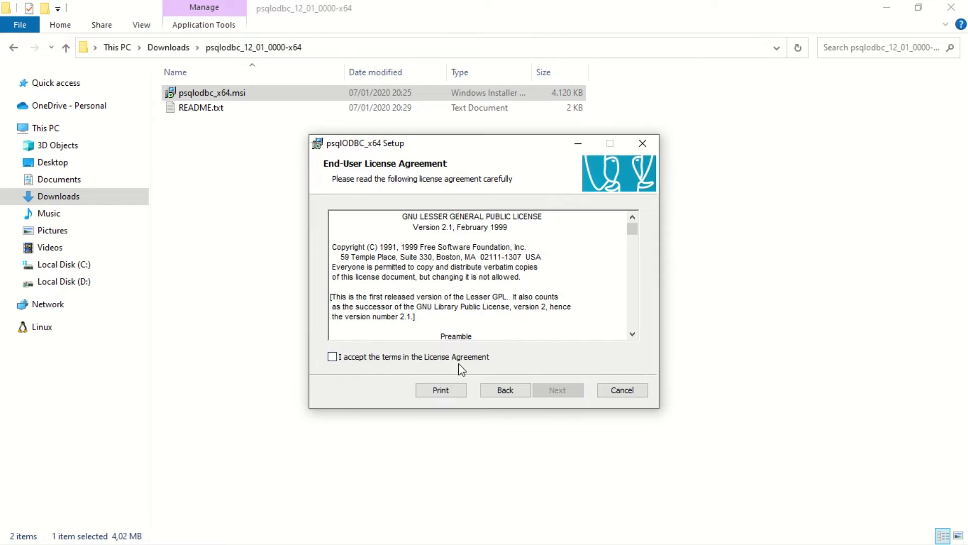
click(458, 363)
click(550, 391)
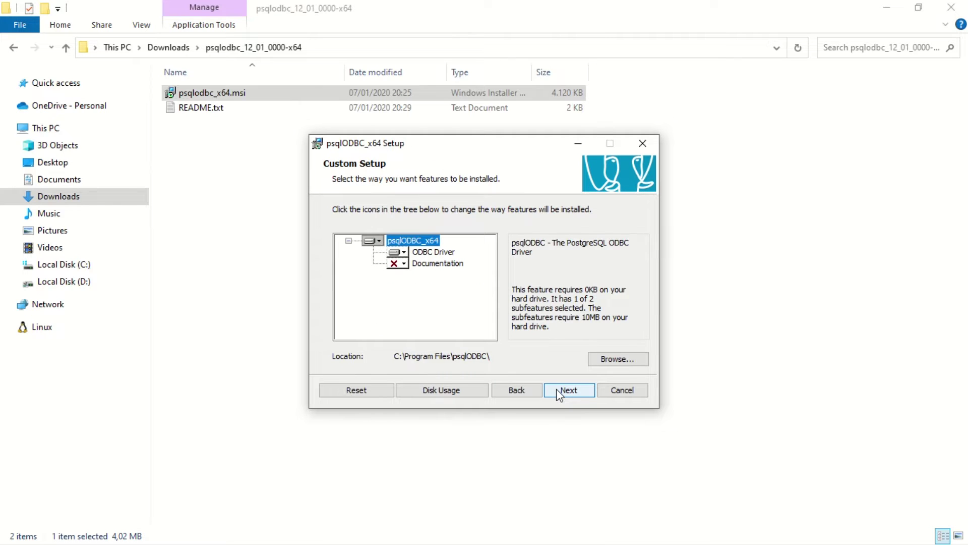
click(558, 392)
click(559, 393)
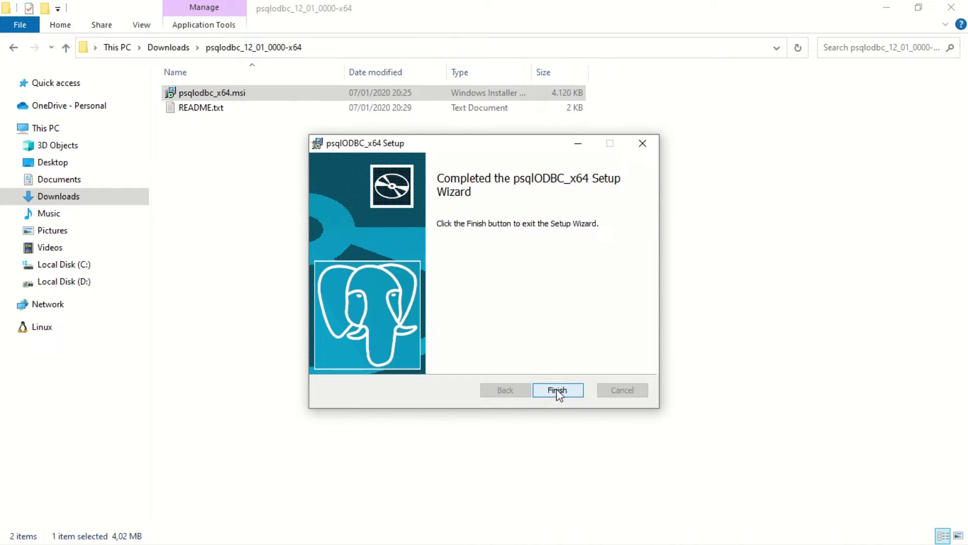
click(558, 391)
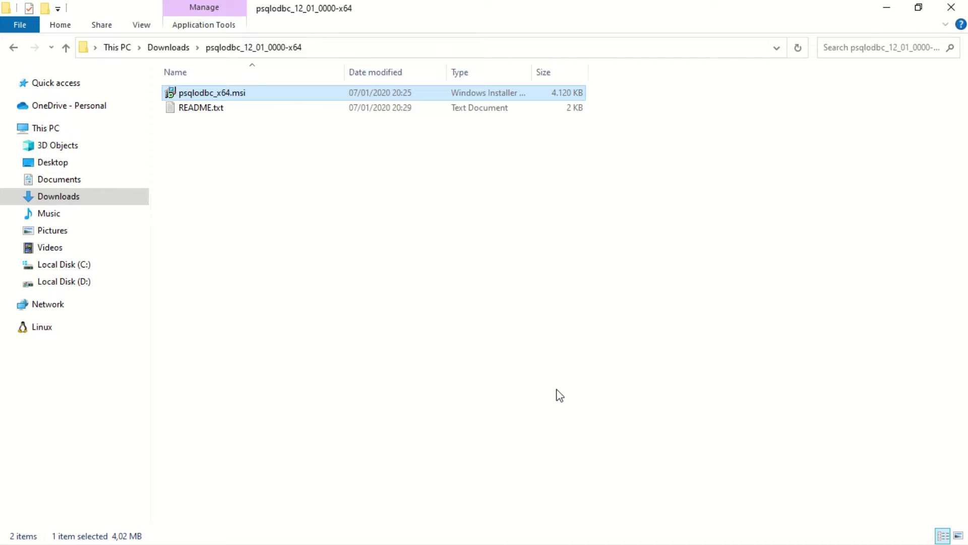
Step: Launch ODBC Data Sources (64-bit) from the Windows search
click(559, 395)
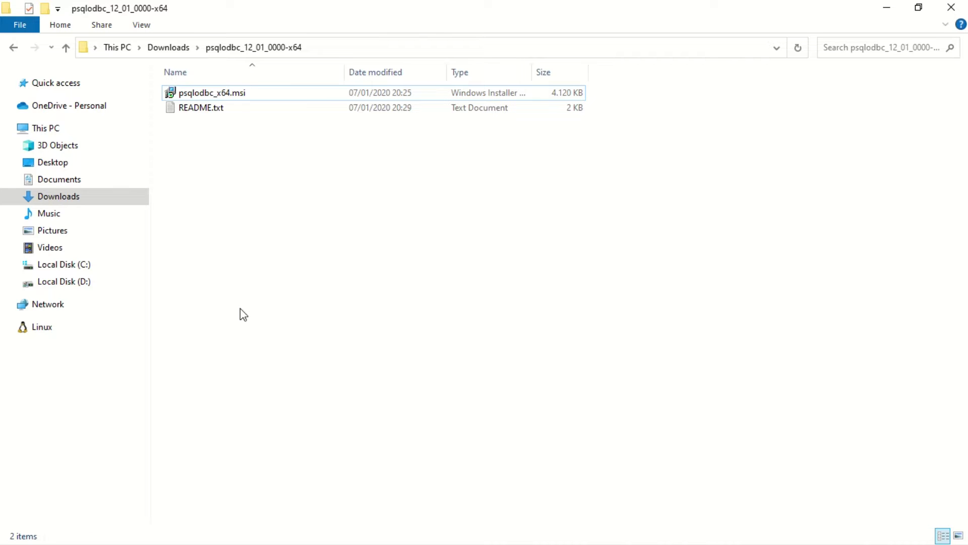
key(super)
text(odbc)
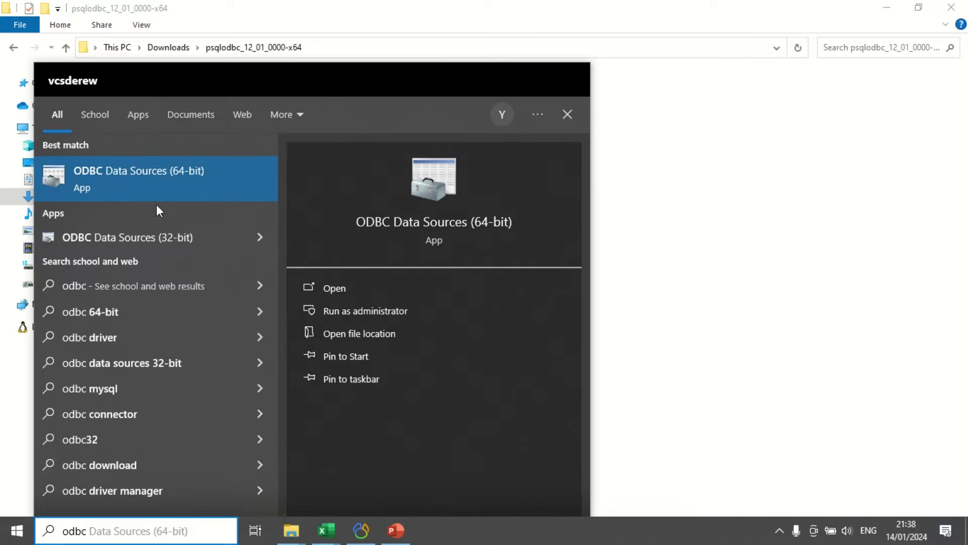
click(172, 171)
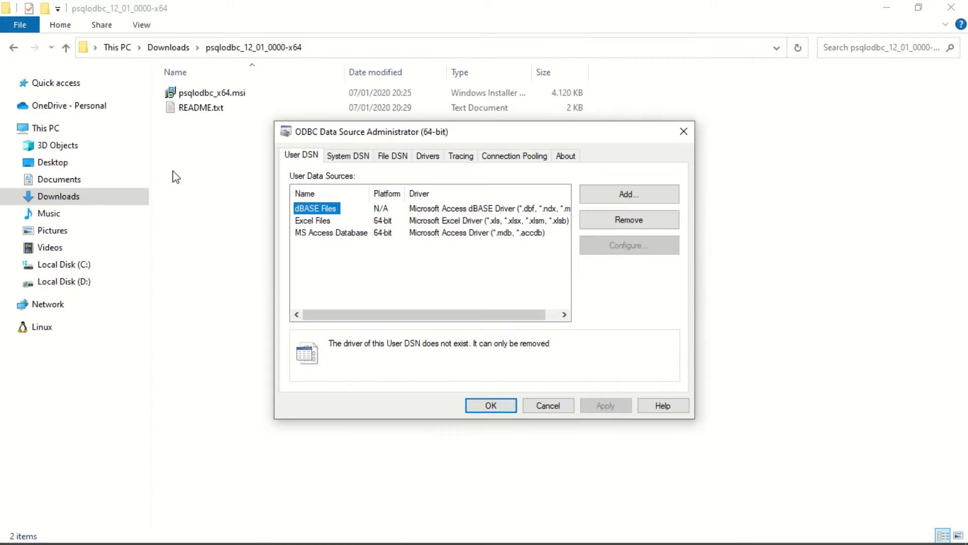
Step: Add a new System DSN using the PostgreSQL ANSI(x64) driver
click(367, 160)
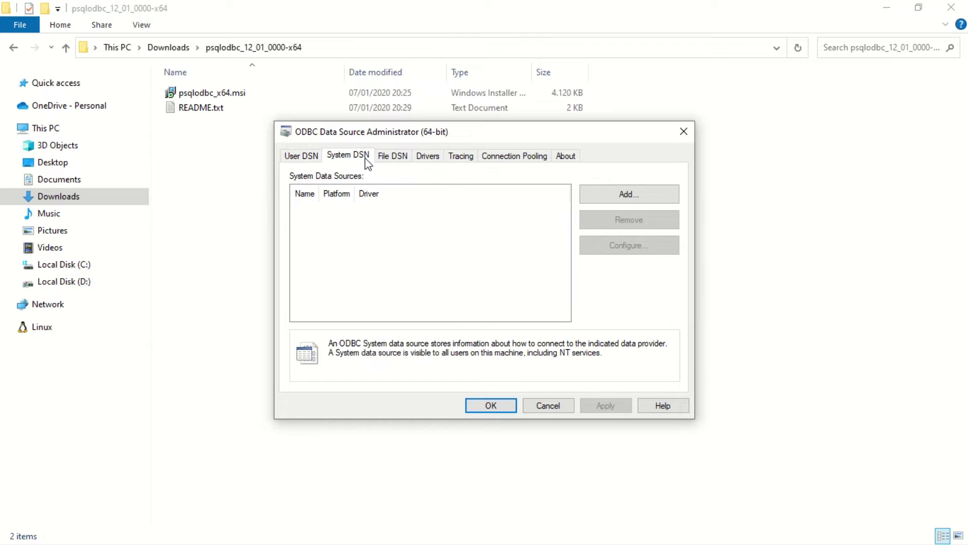
click(615, 198)
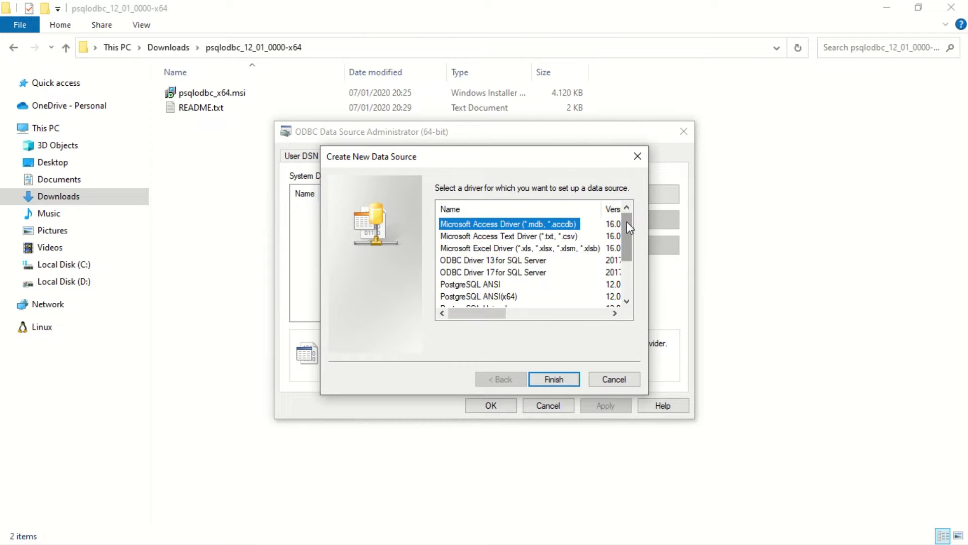
drag(628, 225, 625, 244)
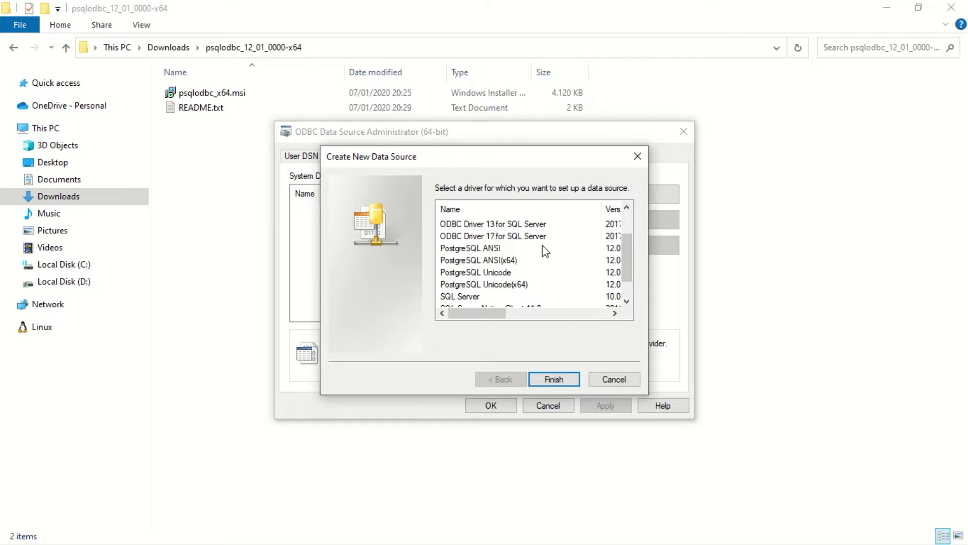
click(511, 261)
click(552, 376)
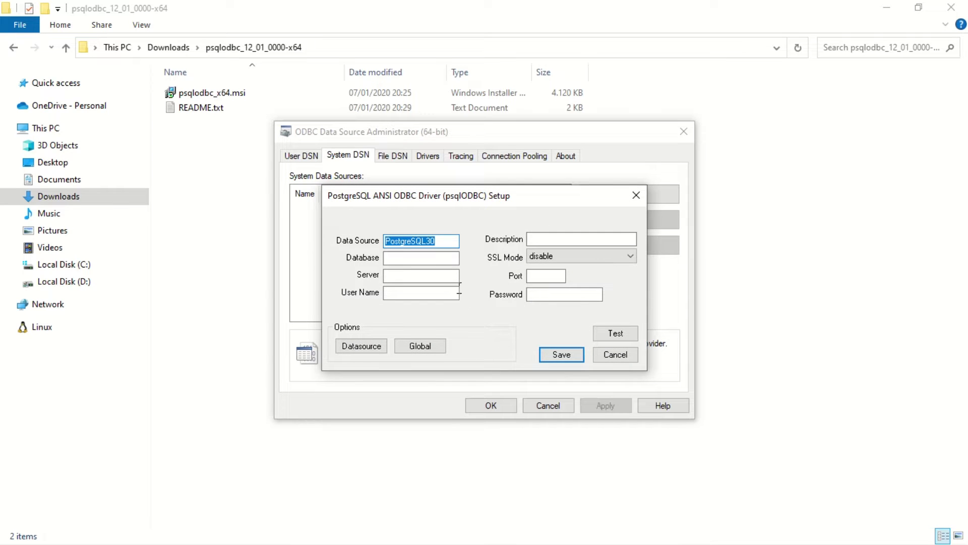
Step: Enter database postgres, the server address, user name postgres and the password
click(439, 257)
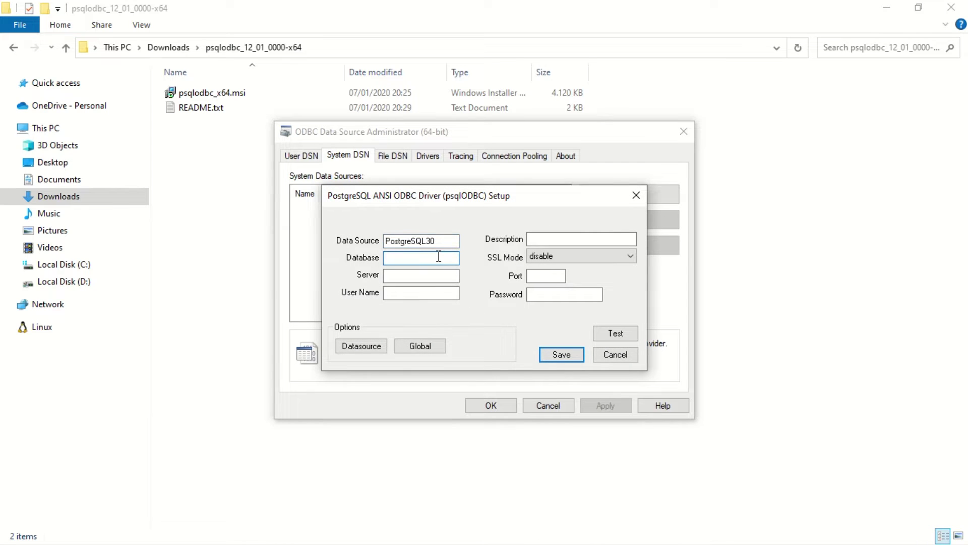
text(postgres)
click(423, 277)
text(5432)
click(446, 294)
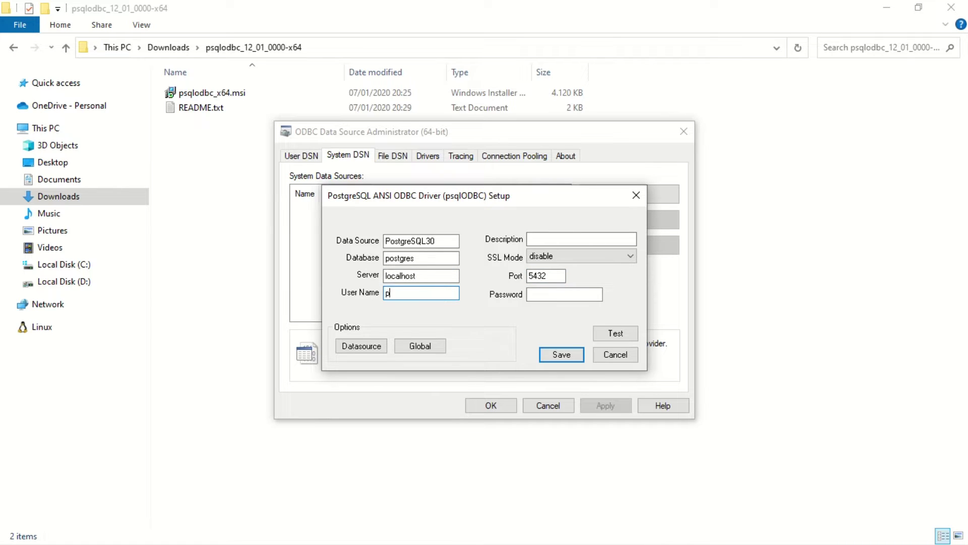
text(postgres)
click(538, 293)
Step: Test the connection successfully and save the PostgreSQL30 data source
click(608, 335)
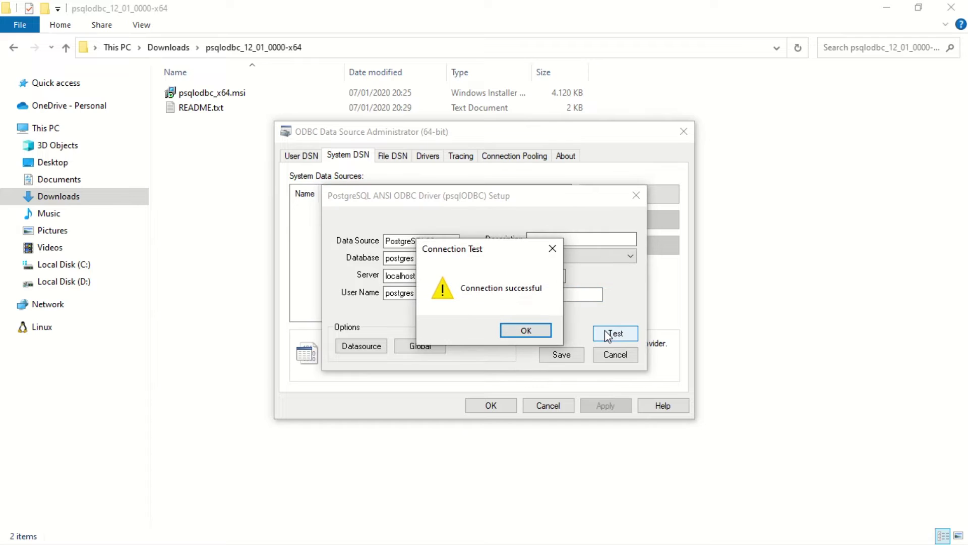
click(538, 331)
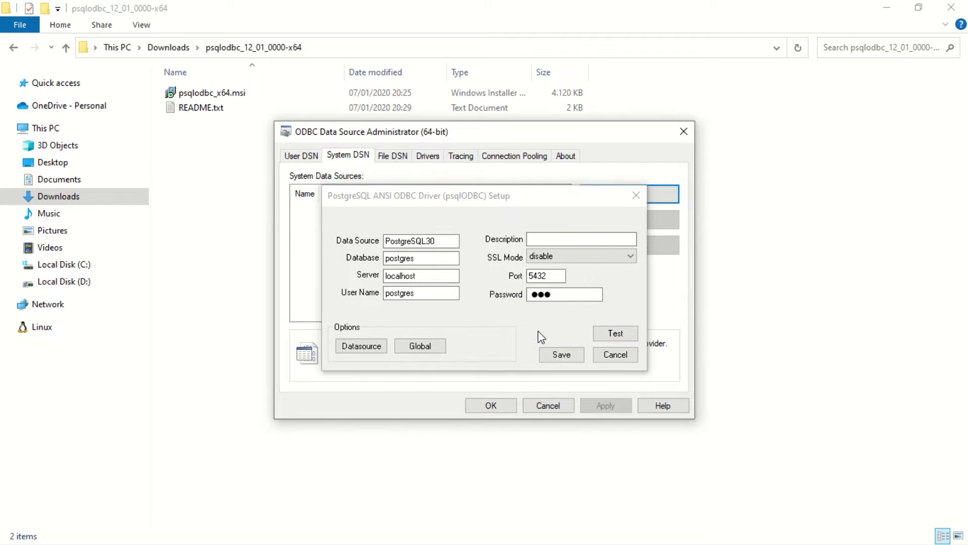
click(559, 355)
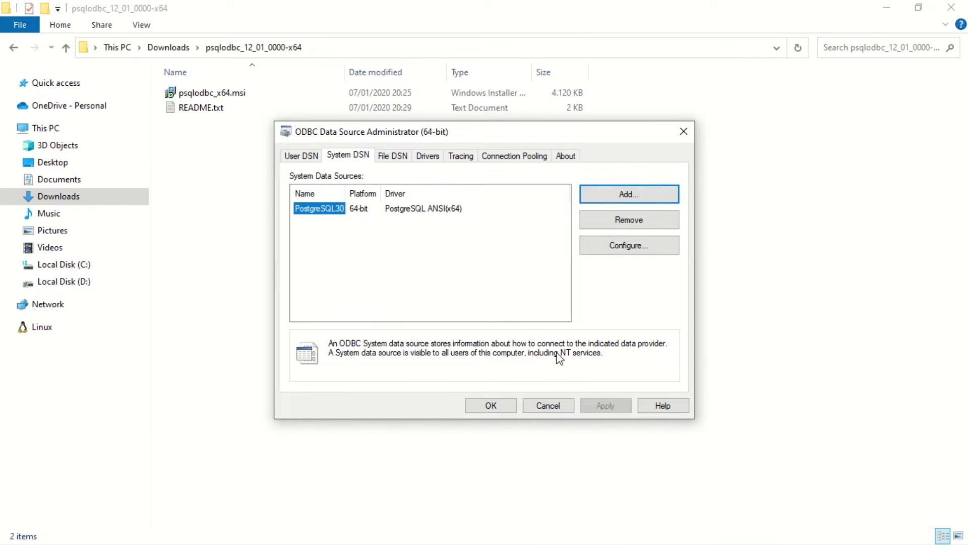
Step: Check that odbcad32.exe in C:\Windows\SysWOW64 also lists PostgreSQL30 under System DSN
click(494, 406)
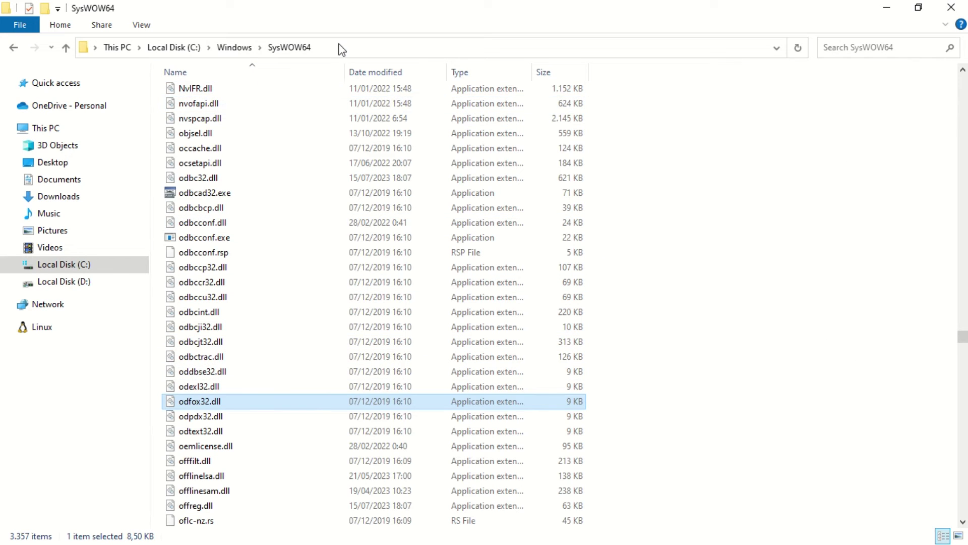
click(341, 47)
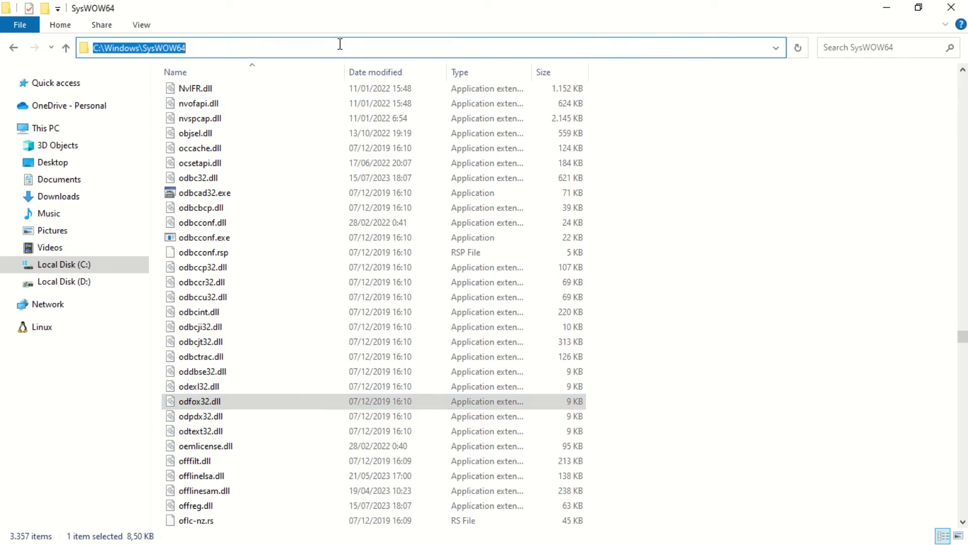
double_click(222, 194)
click(347, 157)
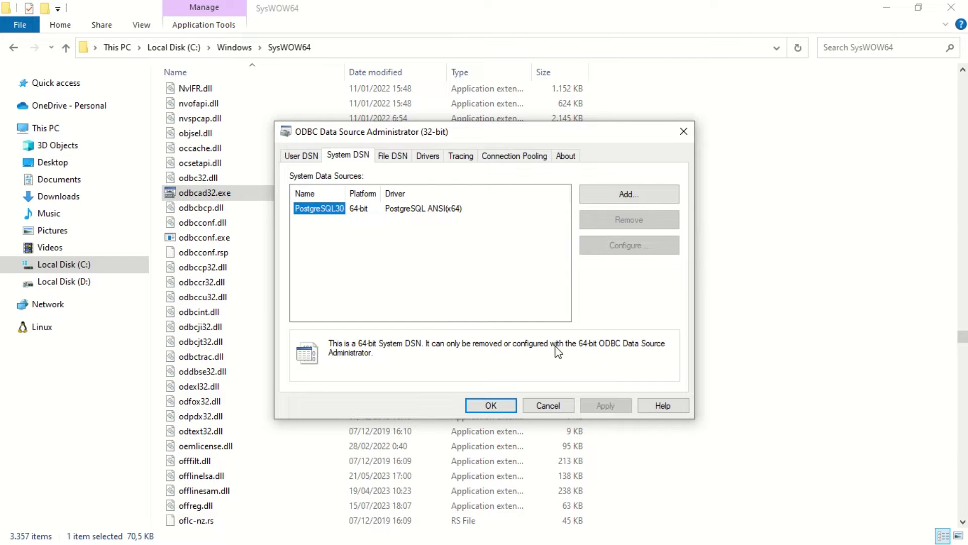
click(555, 405)
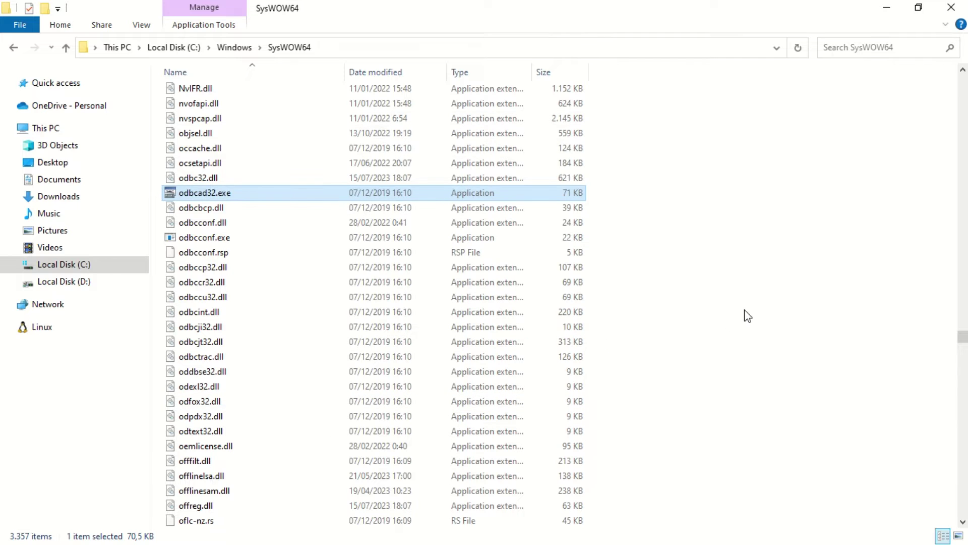
Step: Open pg_hba.conf from PostgreSQL\12\data and highlight the md5 host rules for all addresses
scroll(468, 336, up, 3)
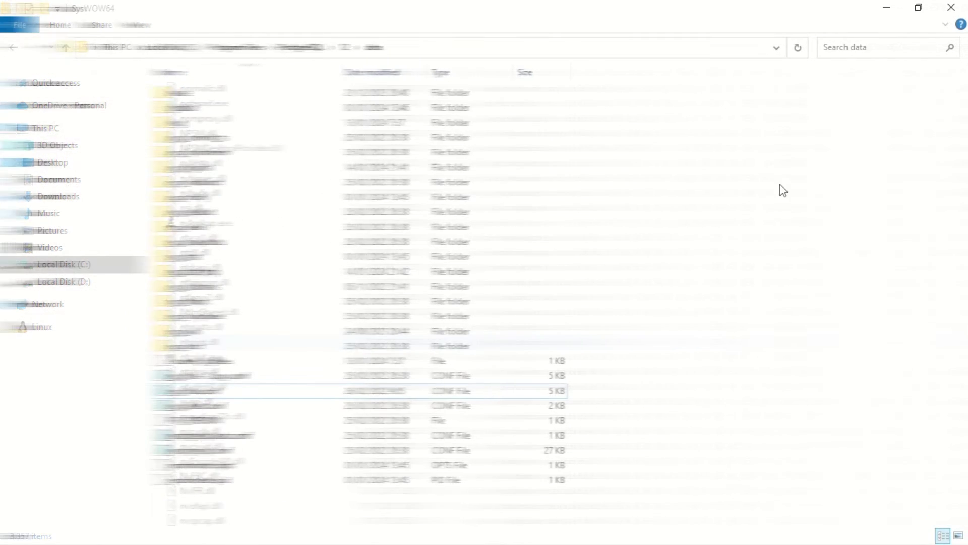
click(756, 48)
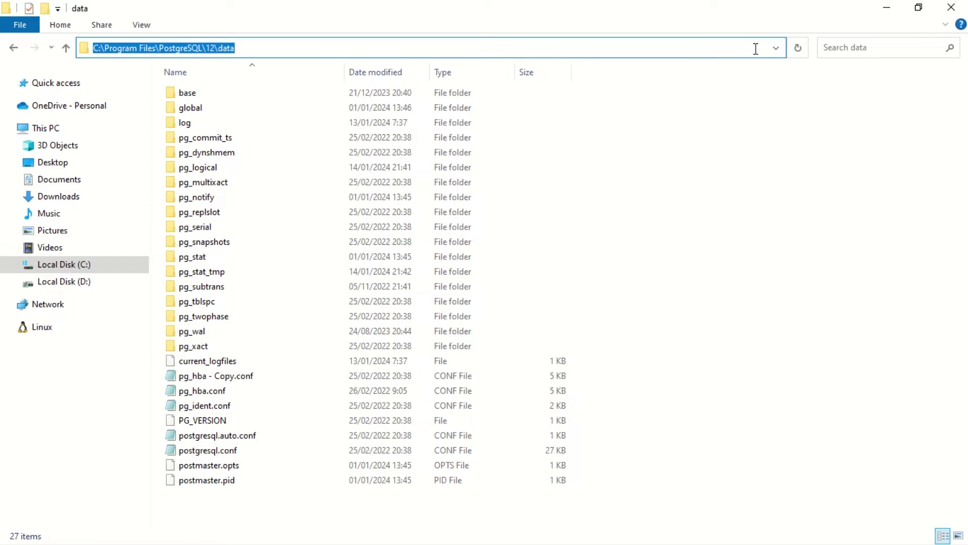
click(795, 181)
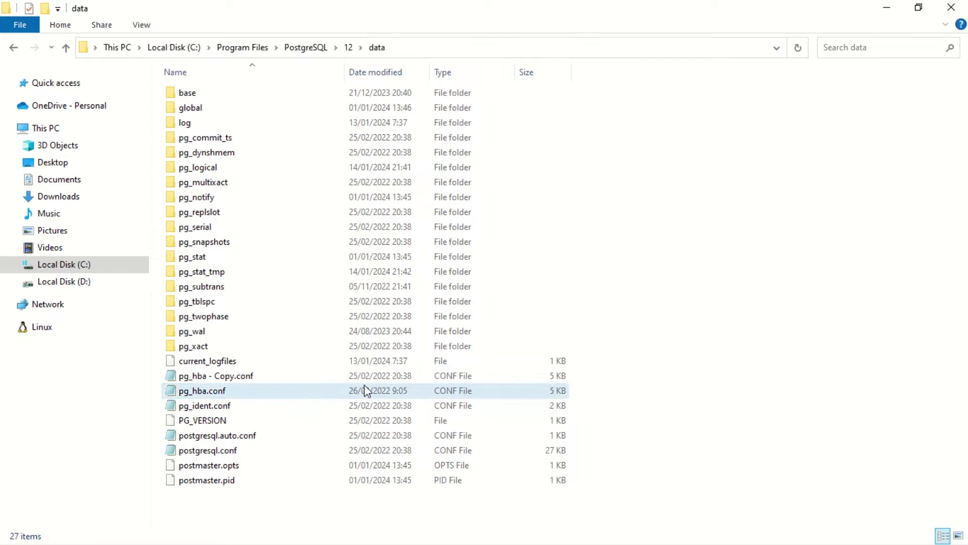
double_click(218, 393)
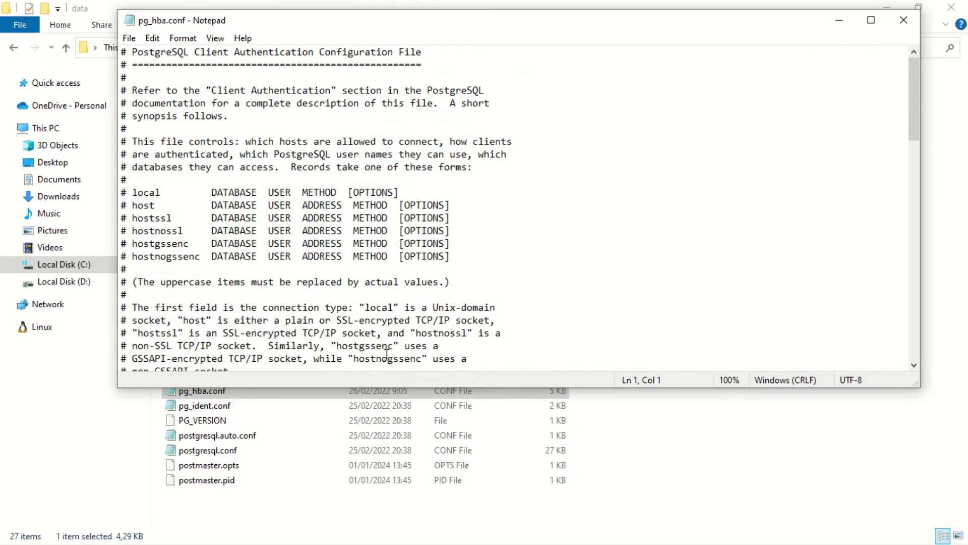
scroll(444, 257, down, 5)
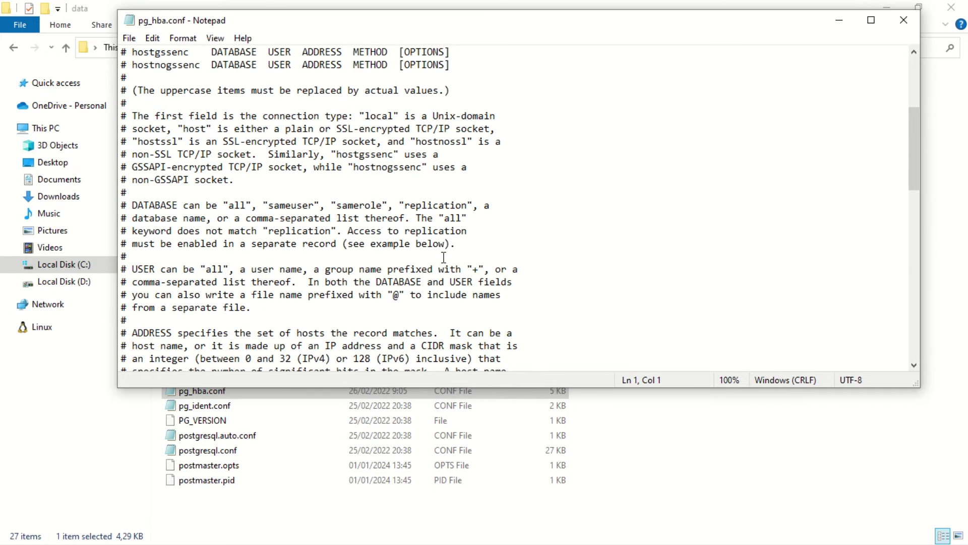
scroll(444, 257, down, 16)
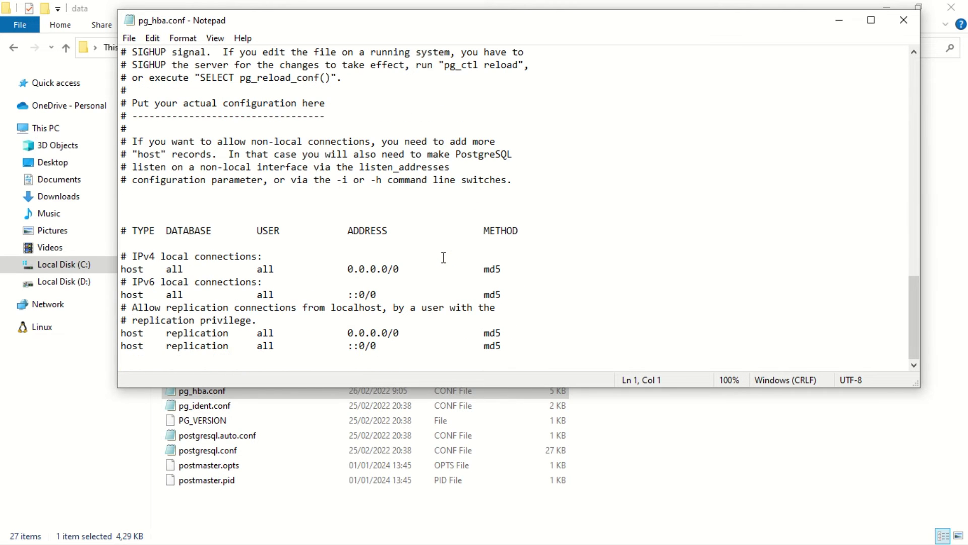
drag(528, 348, 119, 260)
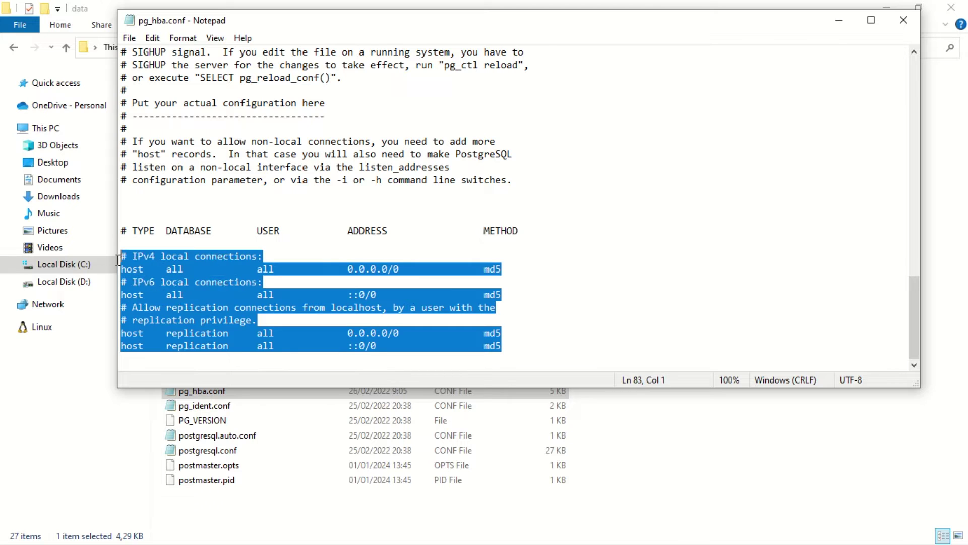
click(904, 27)
click(792, 210)
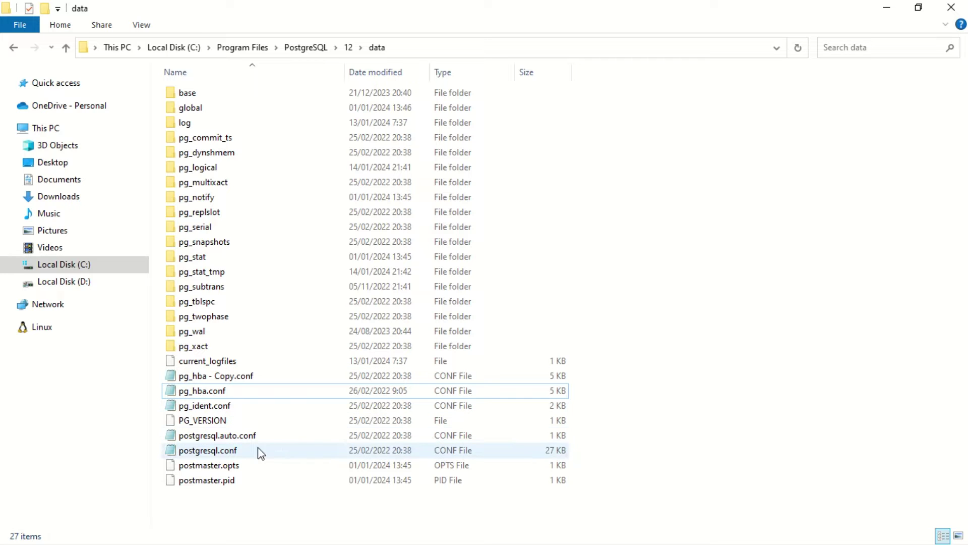
Step: Open postgresql.conf and find the listen_addresses = '*' setting
double_click(233, 454)
scroll(536, 275, down, 13)
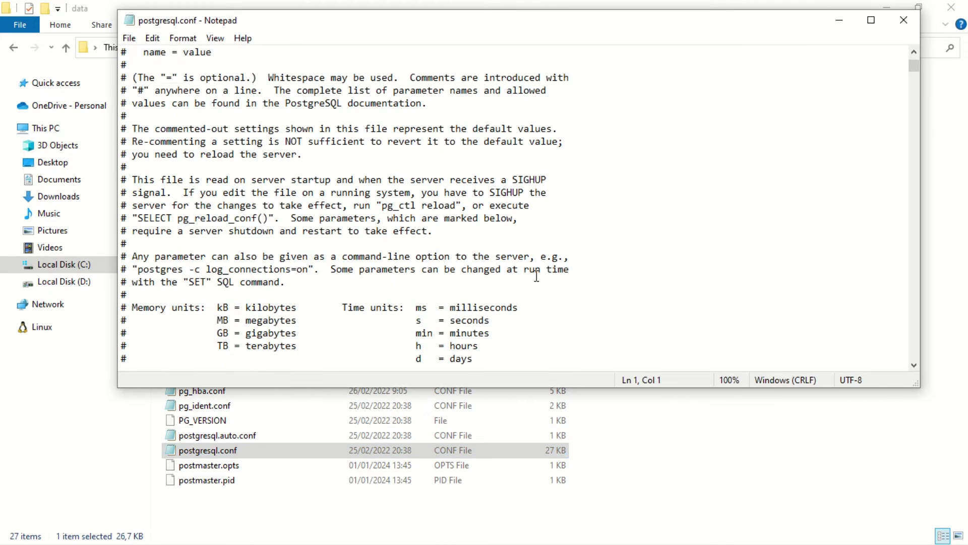
scroll(537, 276, down, 3)
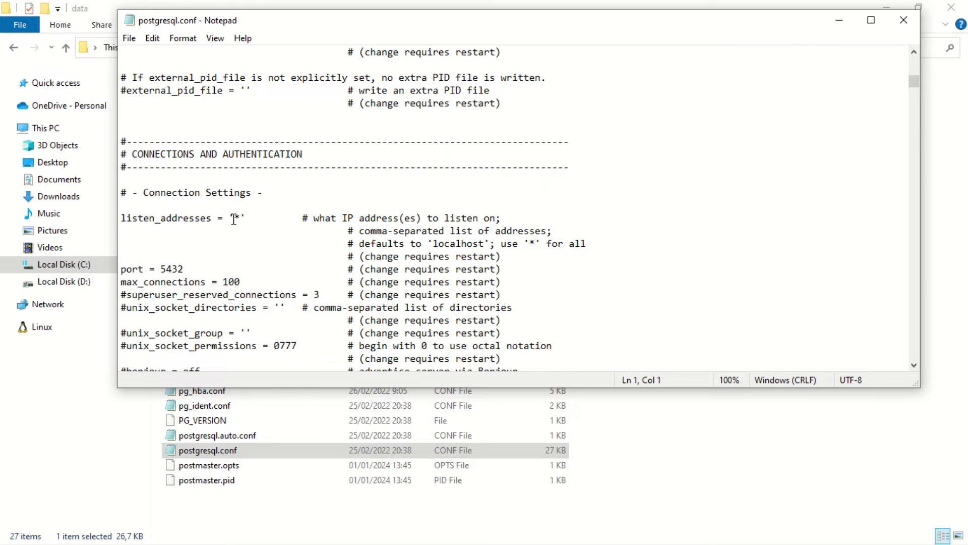
drag(253, 217, 120, 218)
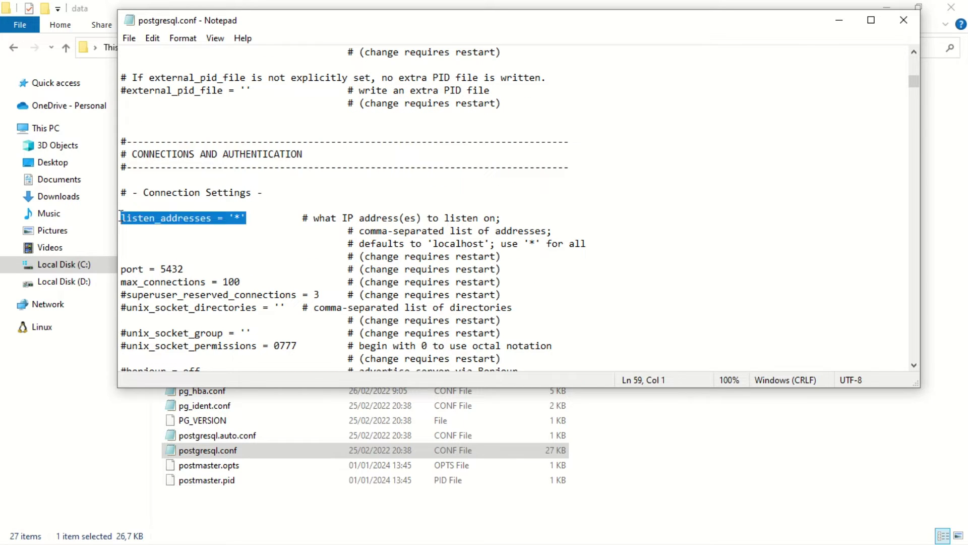
click(499, 280)
Step: Scroll through the rest of postgresql.conf to the end, then close it
scroll(500, 281, down, 7)
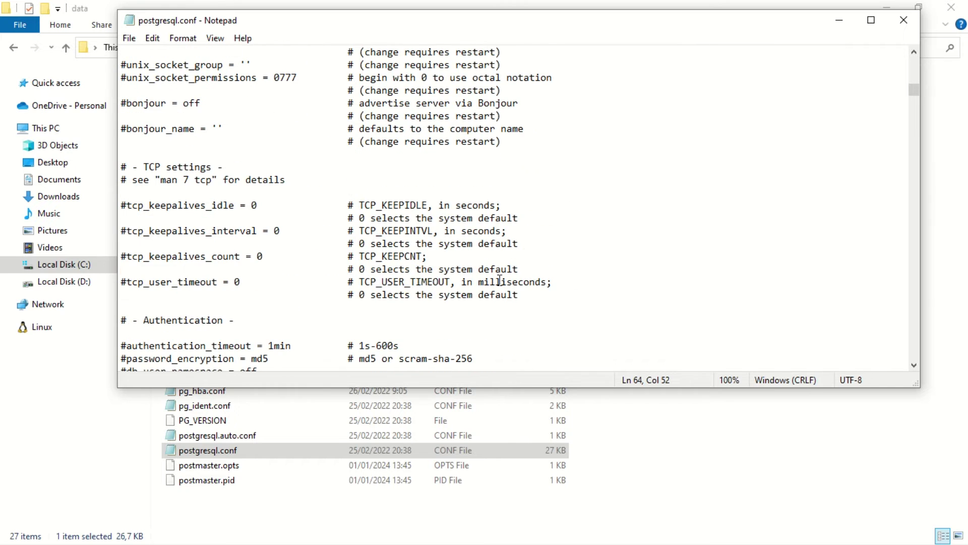
scroll(500, 281, down, 10)
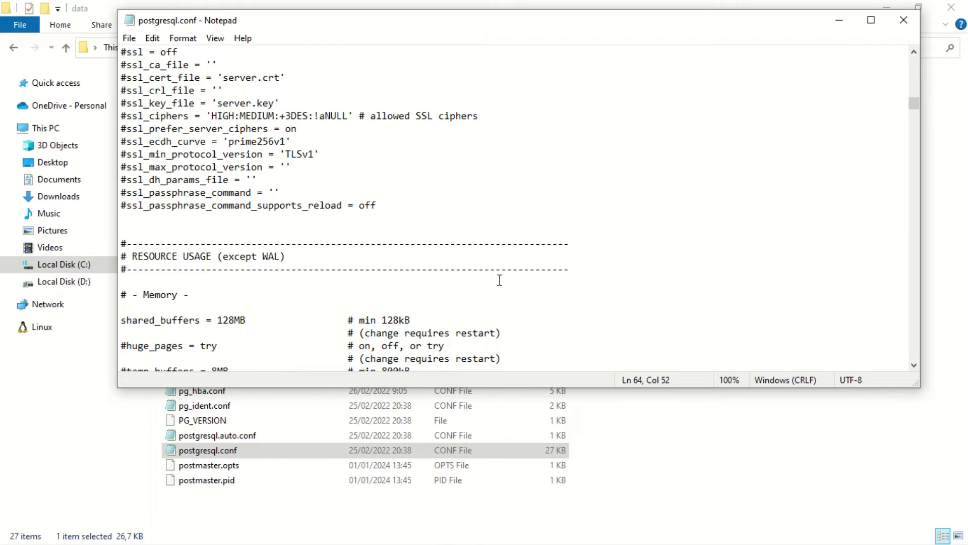
scroll(500, 281, up, 1)
scroll(500, 281, down, 12)
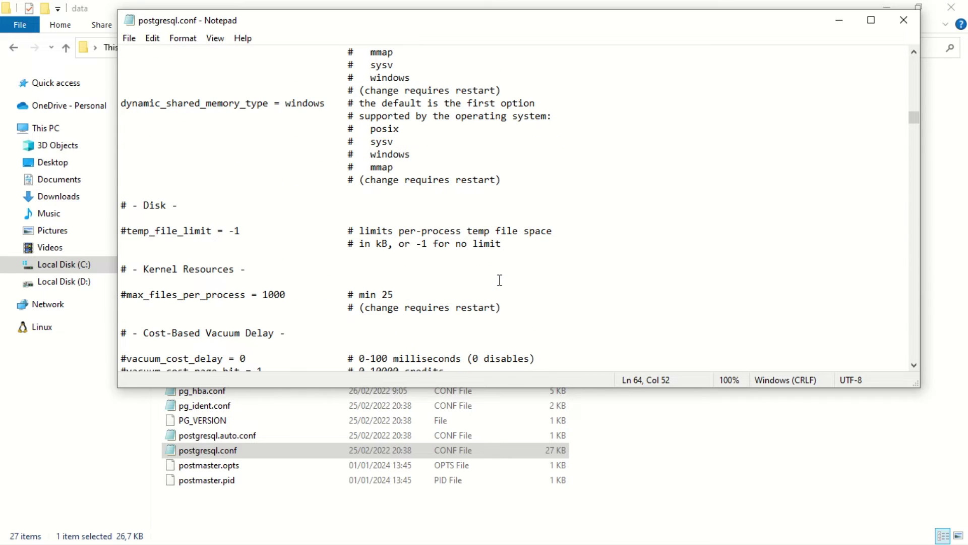
scroll(500, 280, down, 20)
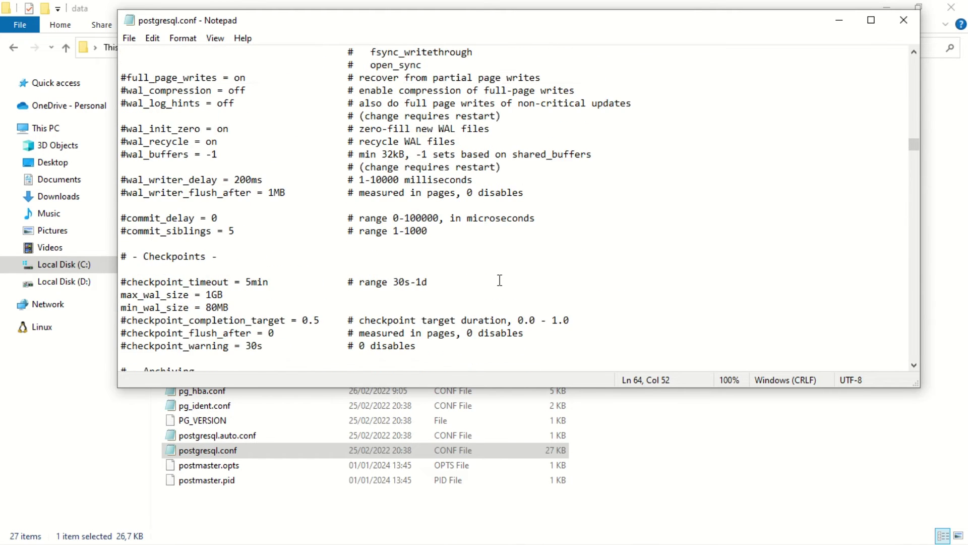
scroll(499, 280, down, 20)
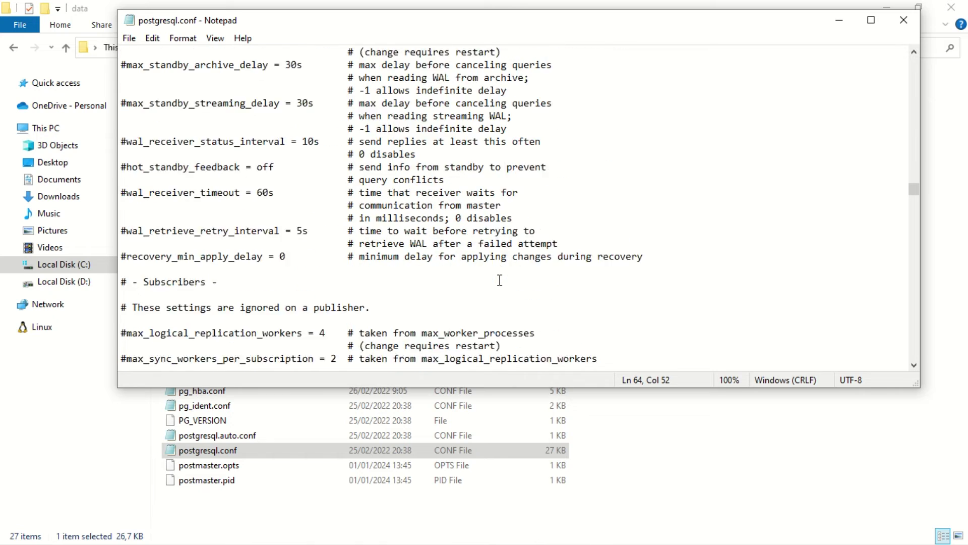
scroll(500, 280, down, 20)
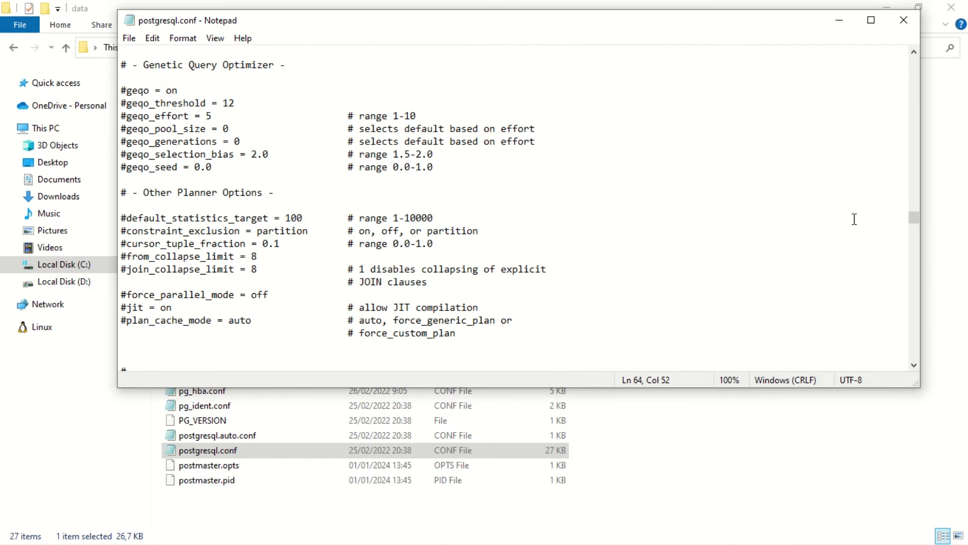
drag(915, 221, 919, 365)
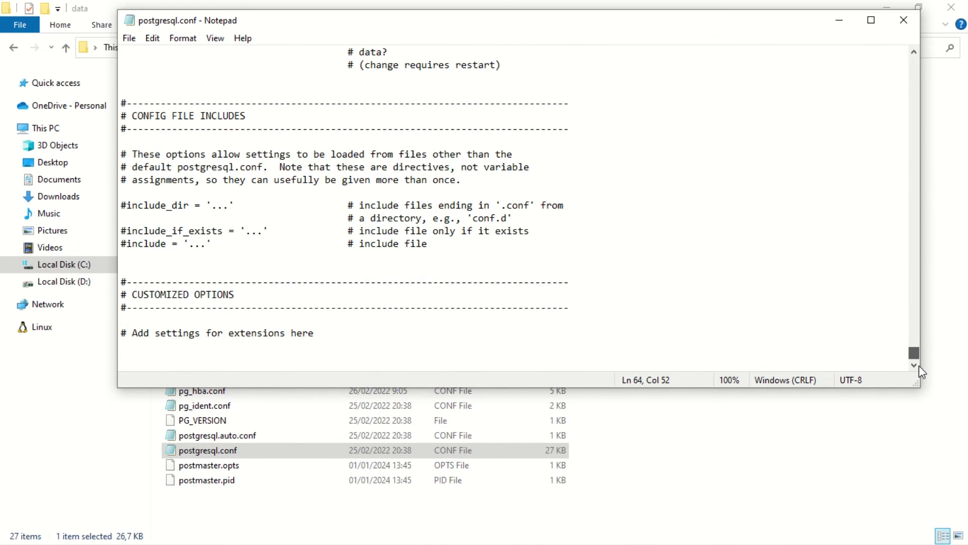
click(903, 21)
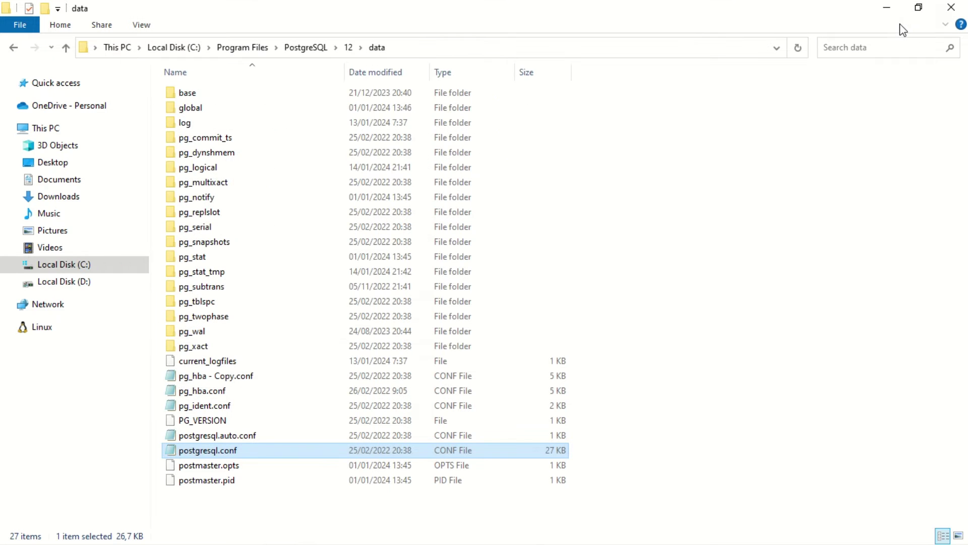
click(842, 153)
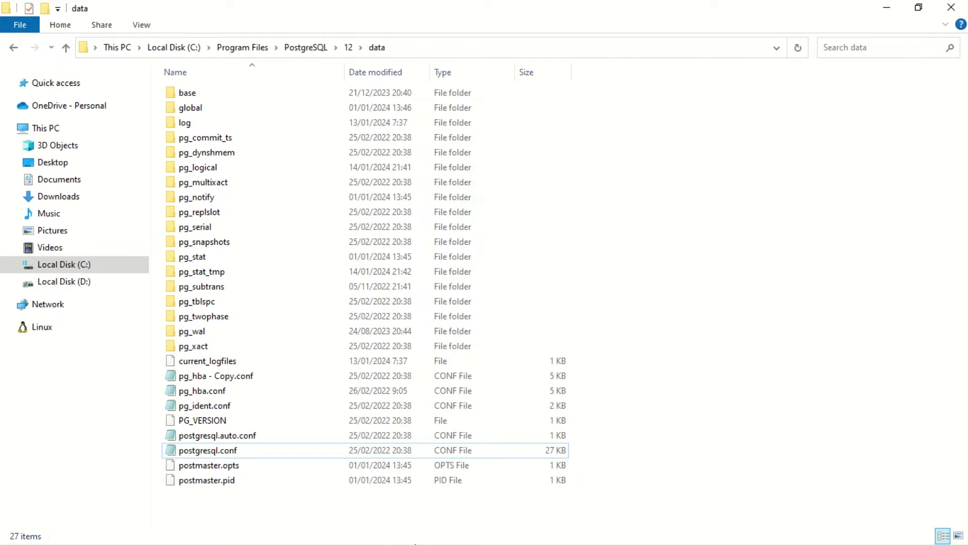
key(super)
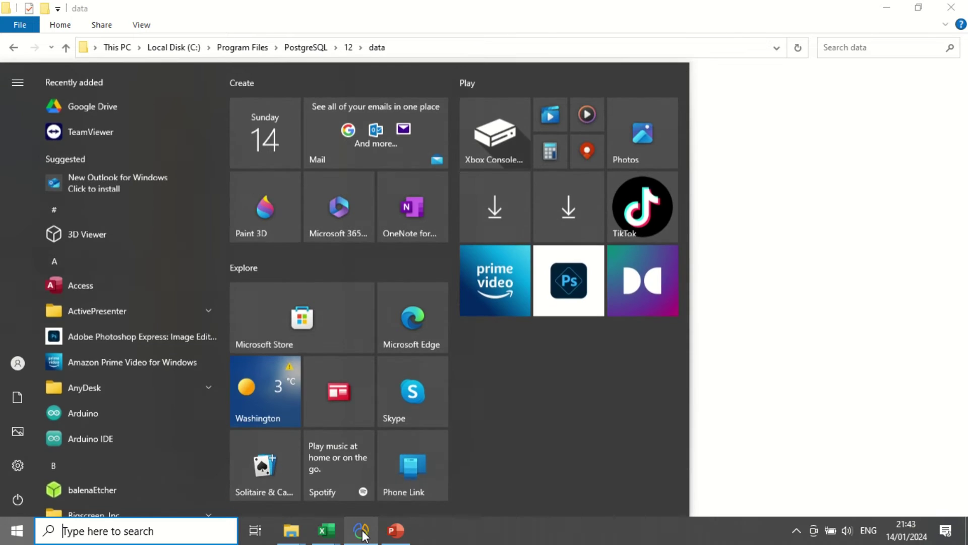
Step: Inspect the time, temp and humidity columns of the dht_data table in Navicat
click(362, 536)
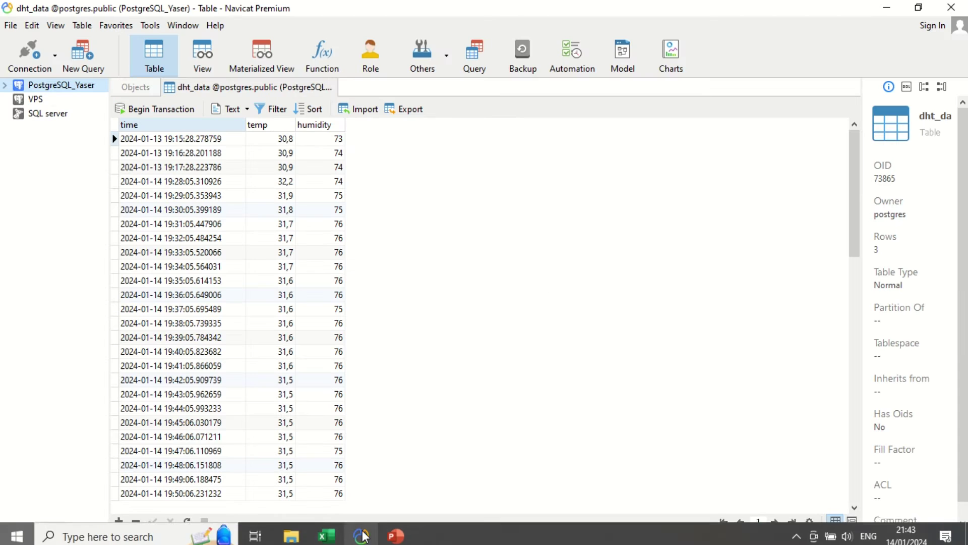
click(237, 209)
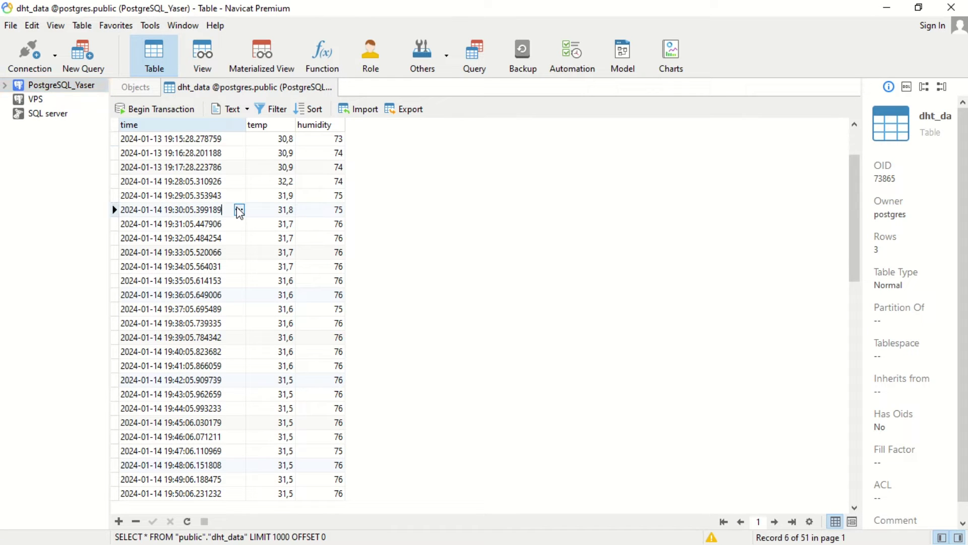
click(186, 126)
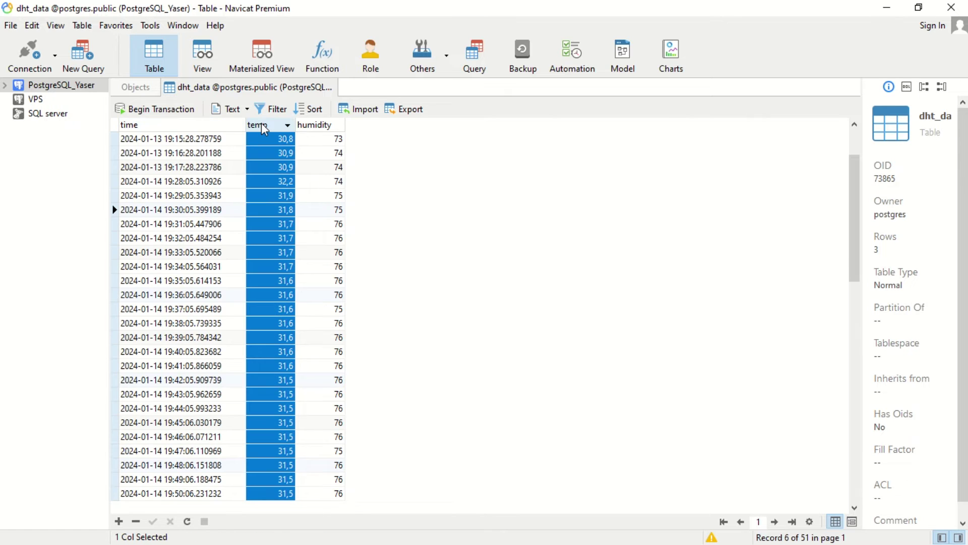
click(313, 129)
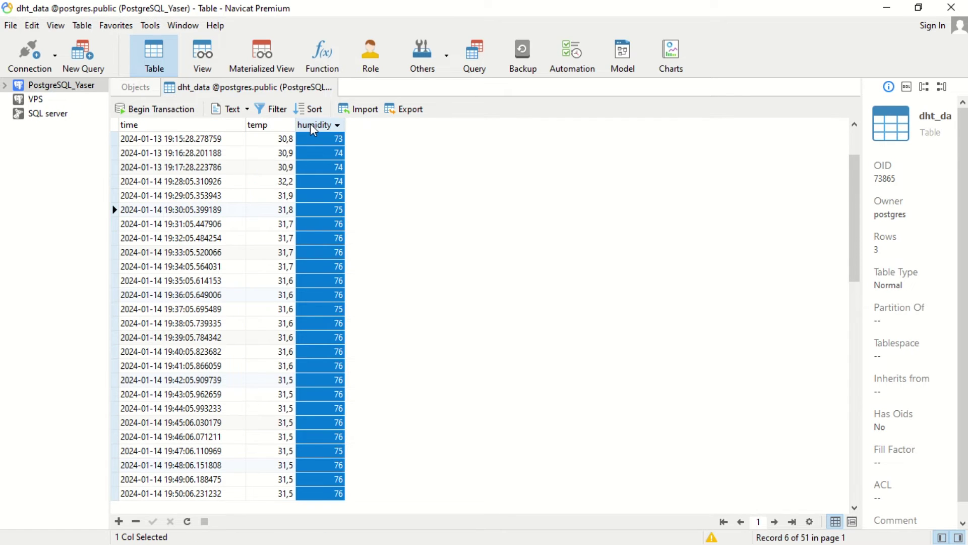
click(437, 168)
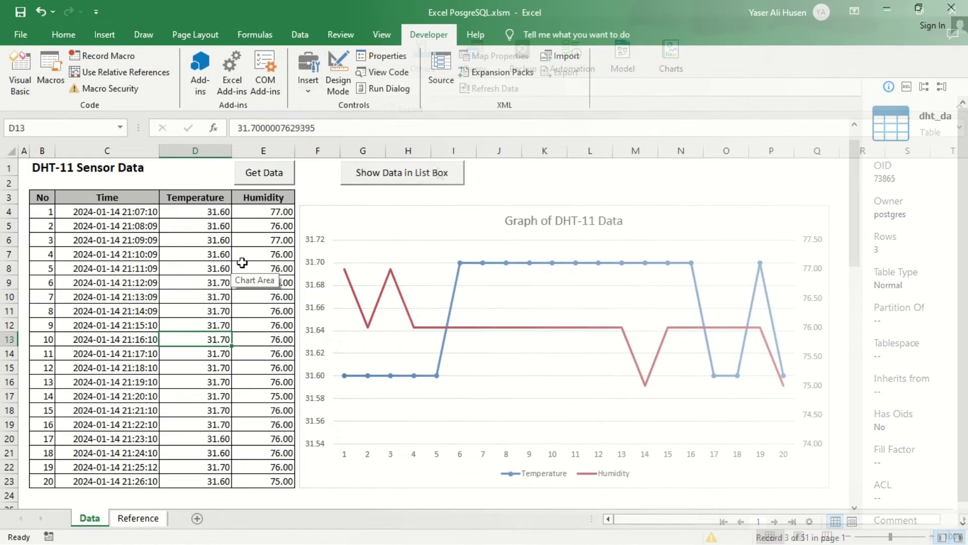
Step: Check the DSN, server, user, password and database values in Reference sheet cells B1–B5
click(242, 265)
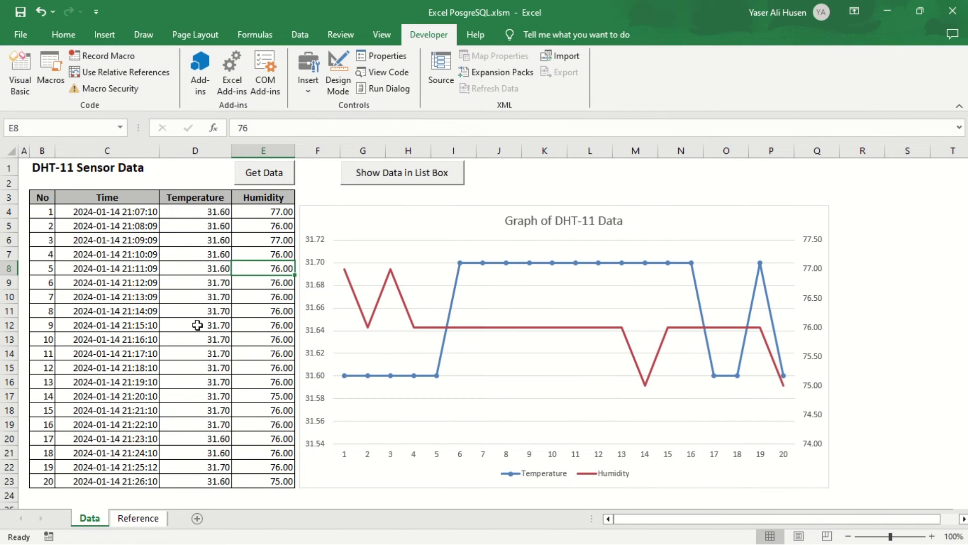
click(148, 519)
click(164, 387)
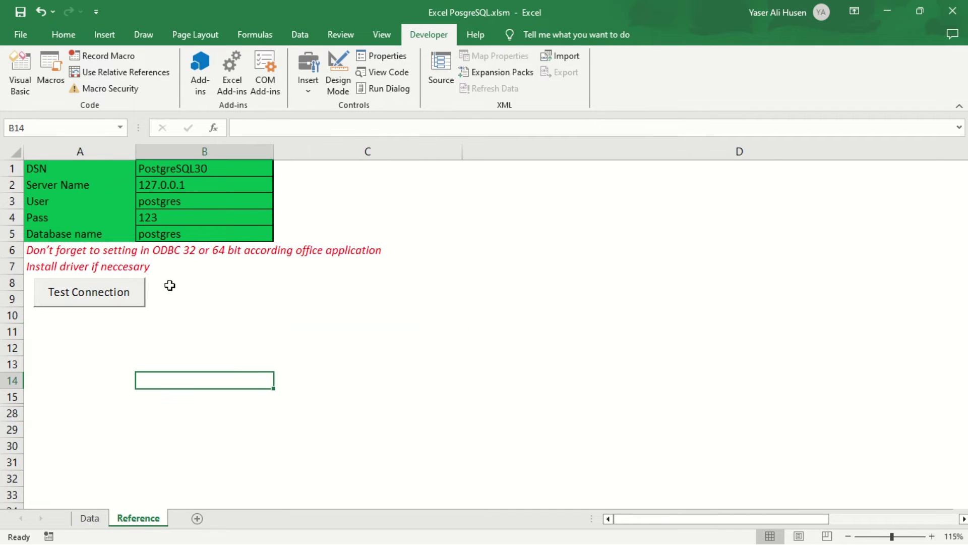
click(141, 169)
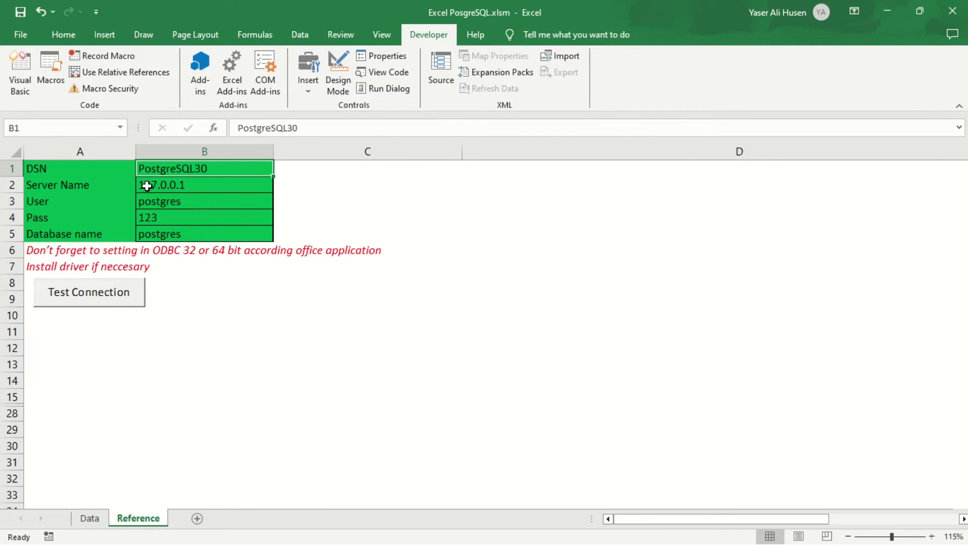
click(148, 185)
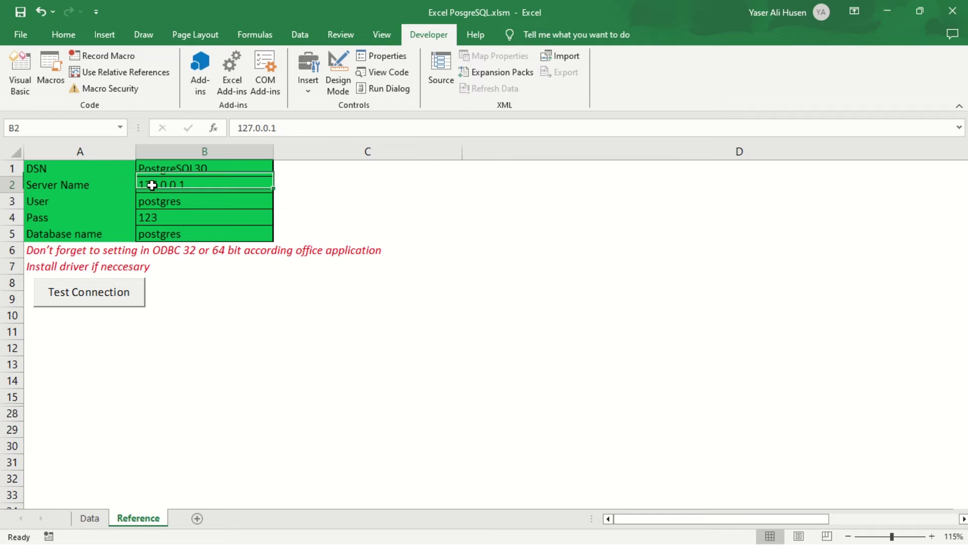
click(147, 201)
click(147, 216)
click(150, 231)
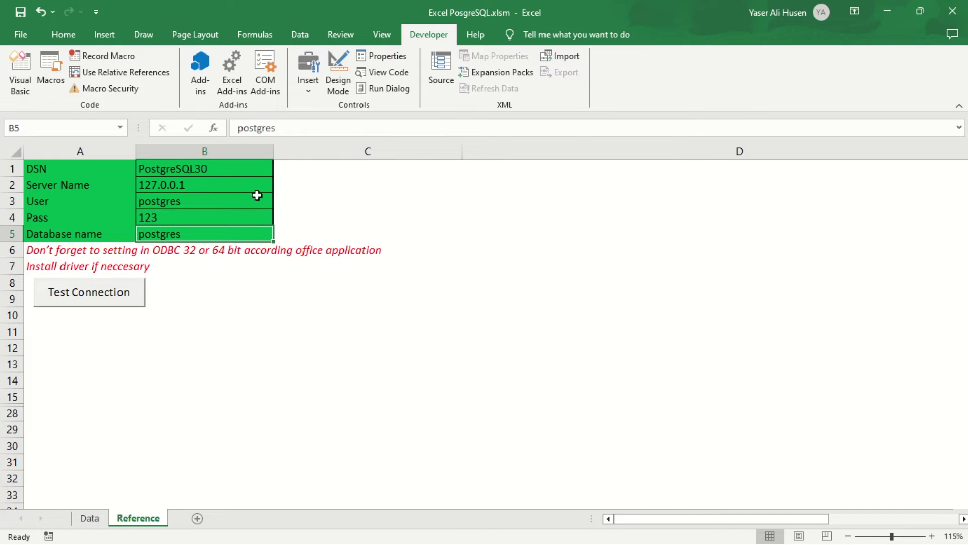
Step: In Design Mode, open the Test Connection button's VBA code and its library references
click(338, 75)
click(312, 324)
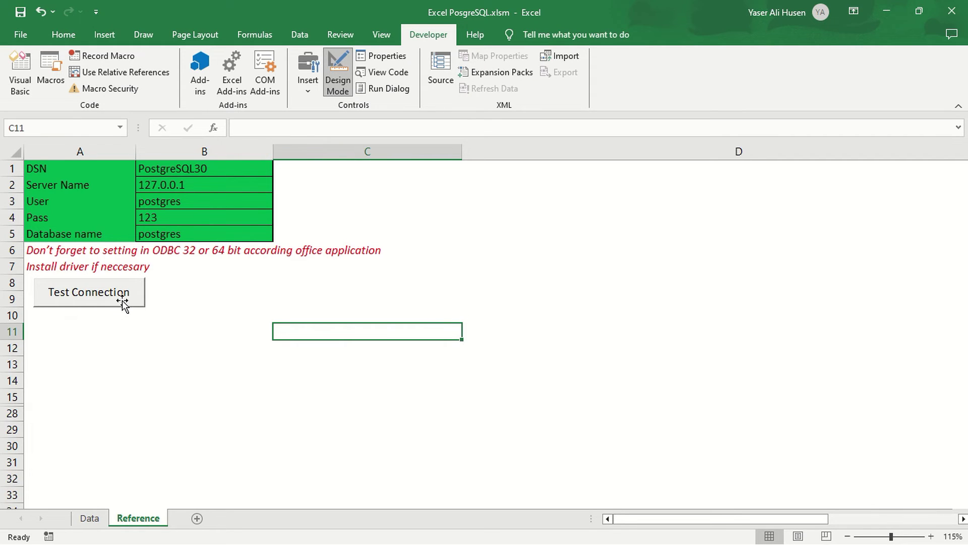
double_click(122, 301)
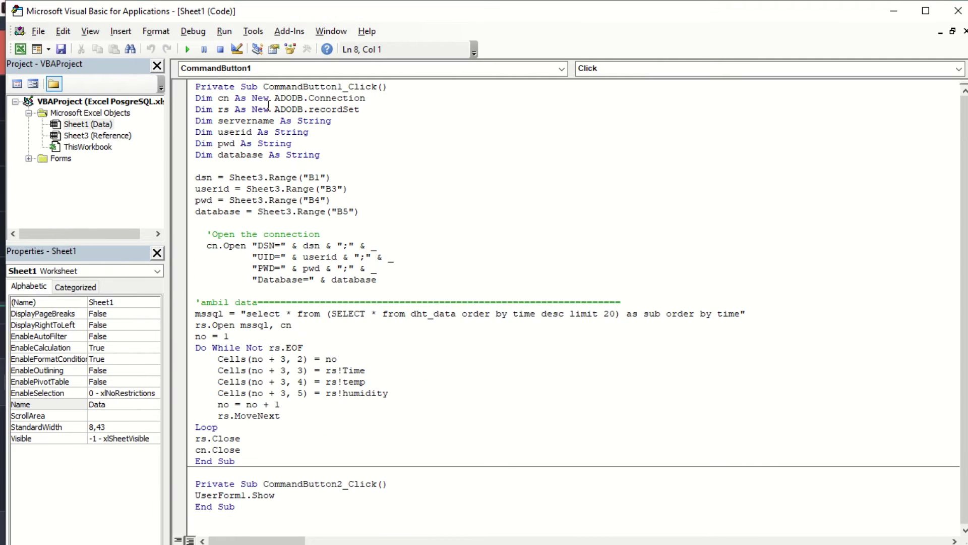
click(253, 31)
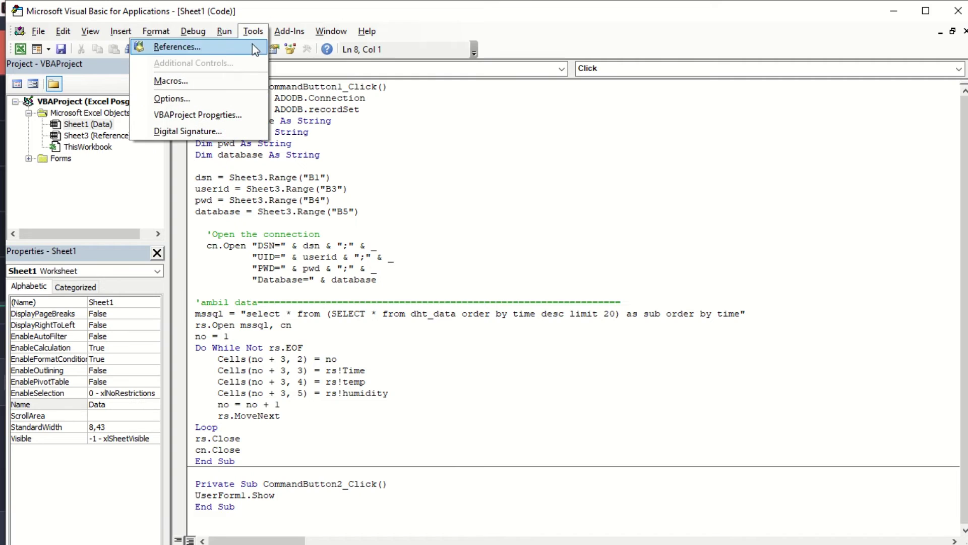
click(179, 48)
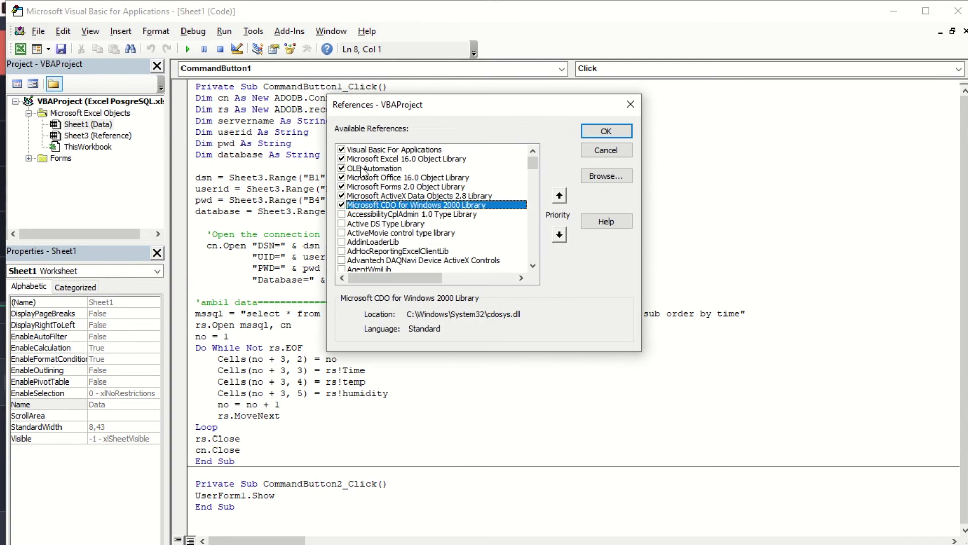
Step: Review the checked references: VBA, Excel 16.0, OLE Automation, Office 16.0, Forms 2.0, ActiveX Data Objects 2.8 and CDO
click(379, 150)
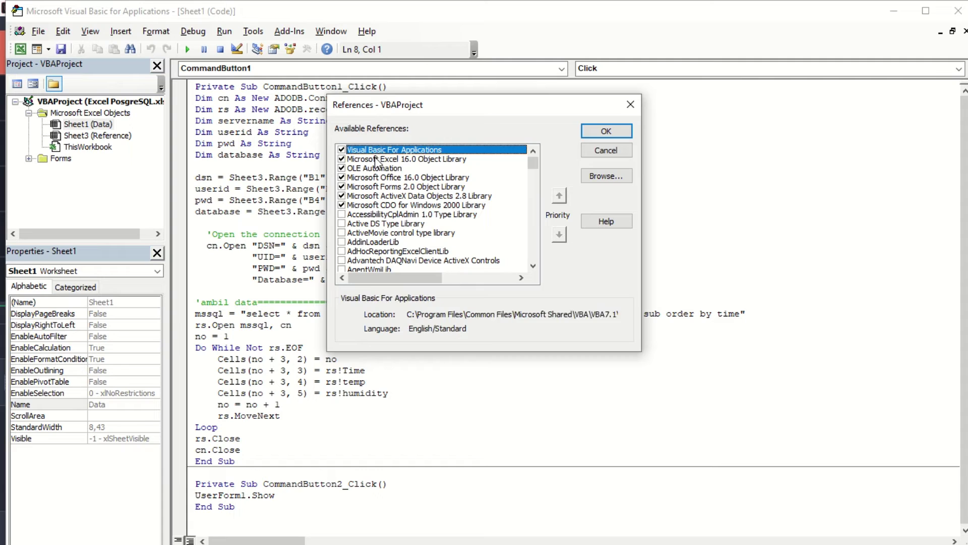
click(376, 159)
click(373, 168)
click(371, 179)
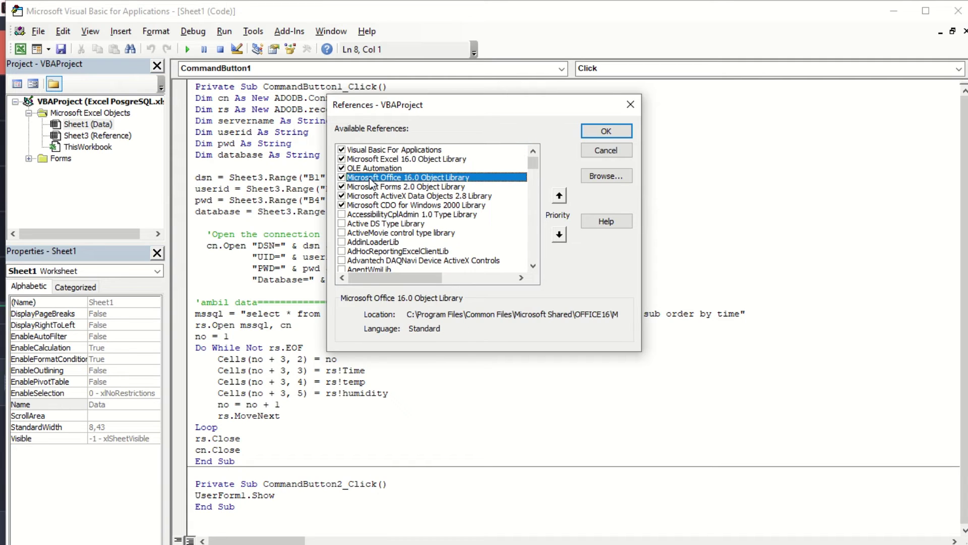
click(367, 188)
click(363, 197)
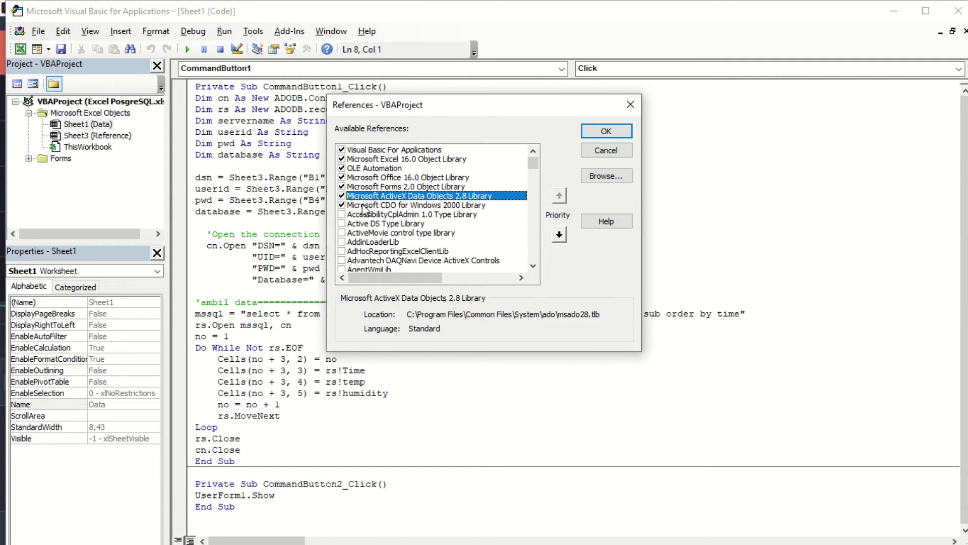
click(364, 207)
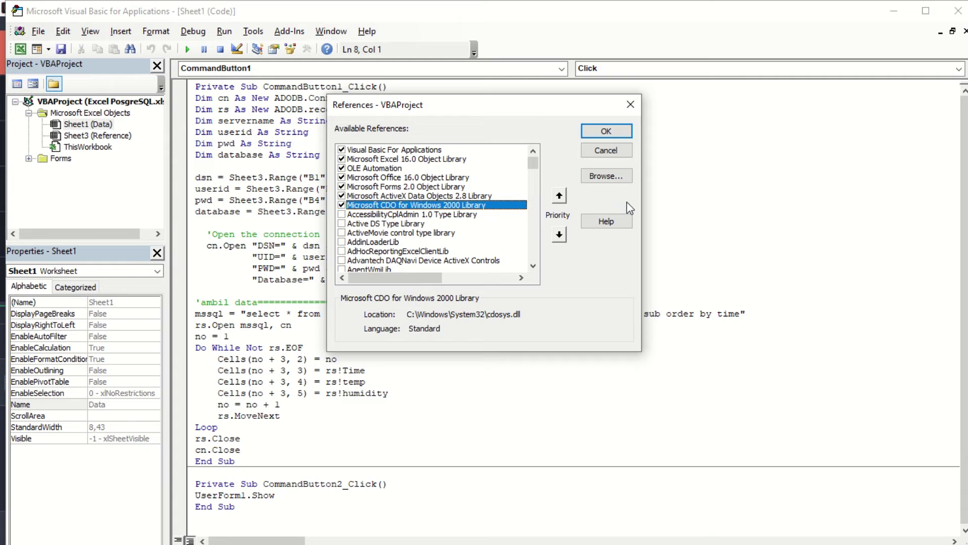
Step: Close the References dialog and review the code lines reading cells B1 to B5
click(629, 133)
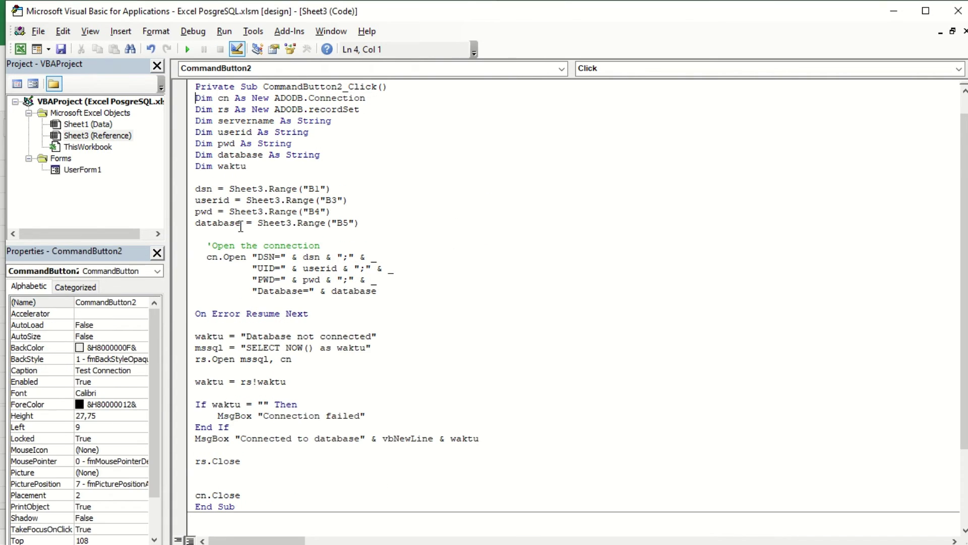
drag(376, 222, 197, 187)
scroll(269, 301, down, 1)
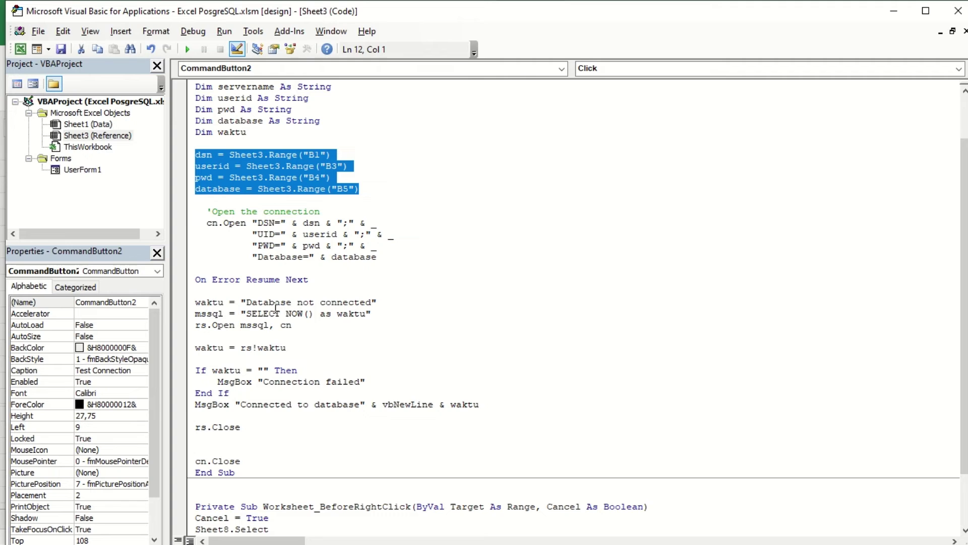
Step: With Design Mode off, run Test Connection and dismiss the 'Connected to database' message
key(alt+Tab)
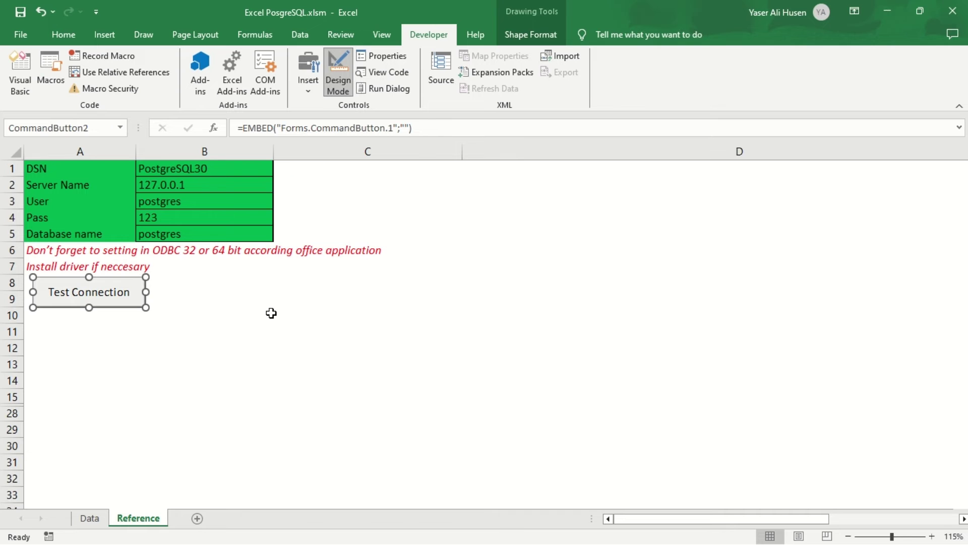
click(334, 80)
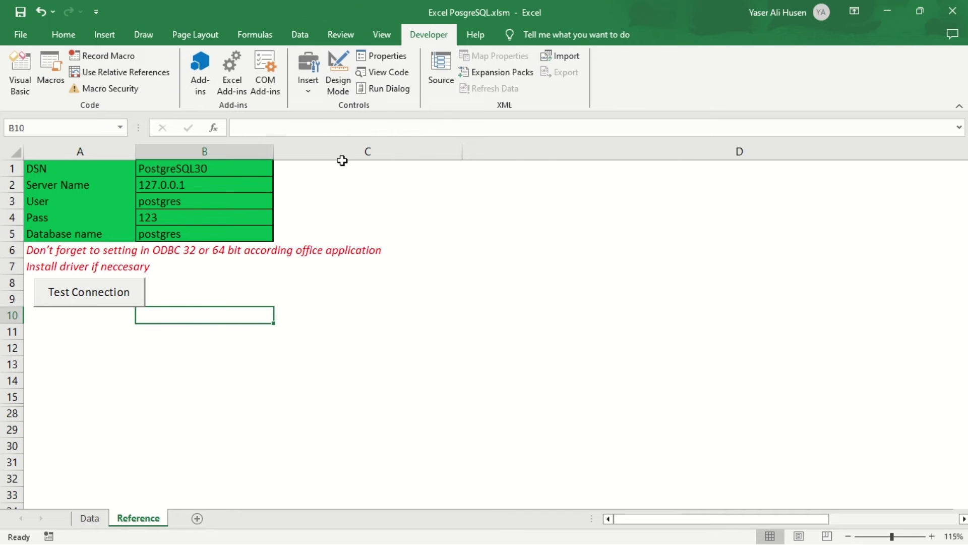
click(252, 298)
click(130, 302)
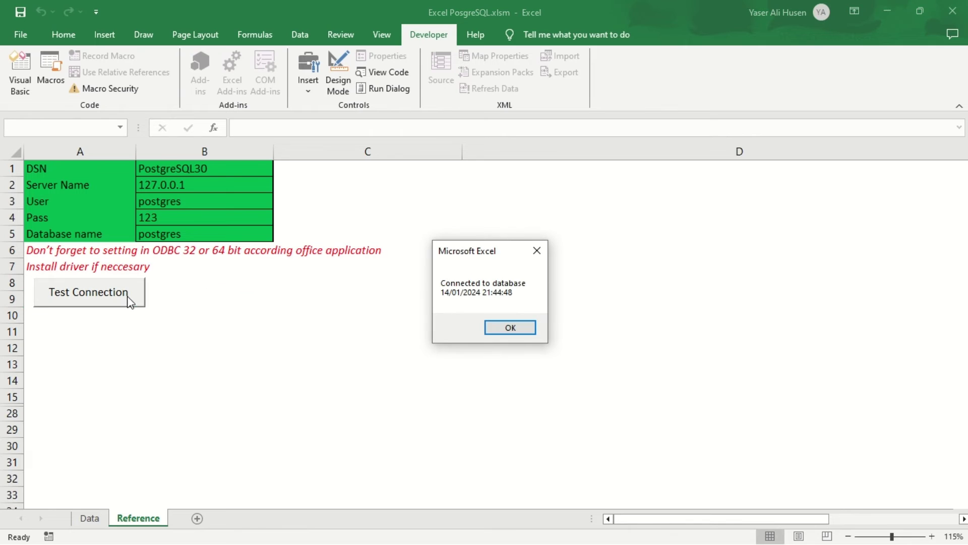
click(509, 328)
click(369, 309)
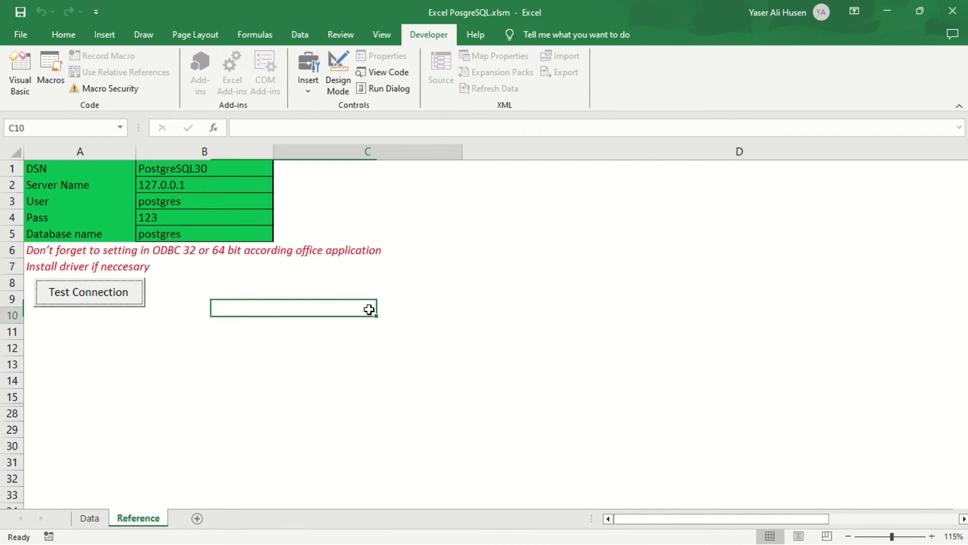
Step: On the Data sheet, open the Get Data button's code and inspect its latest-20 dht_data SQL query
click(95, 518)
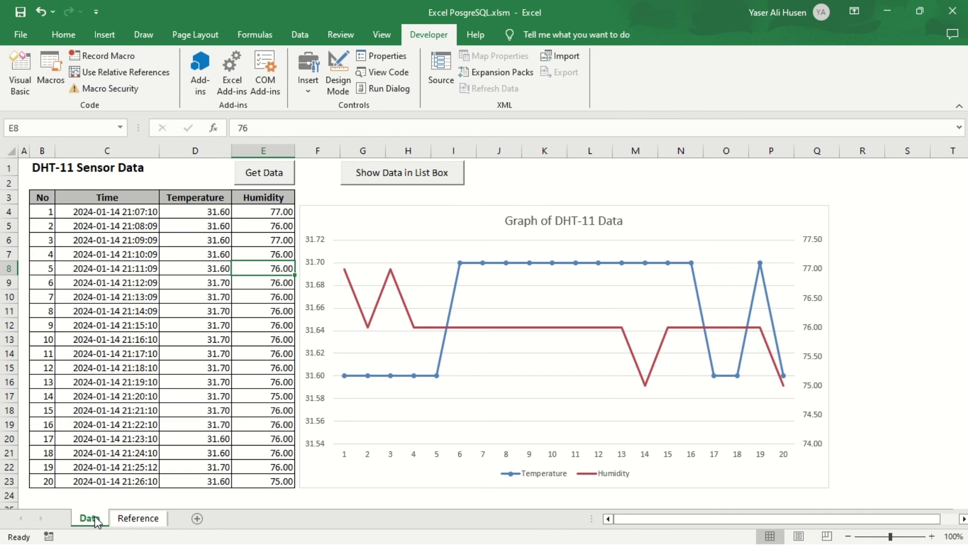
click(198, 310)
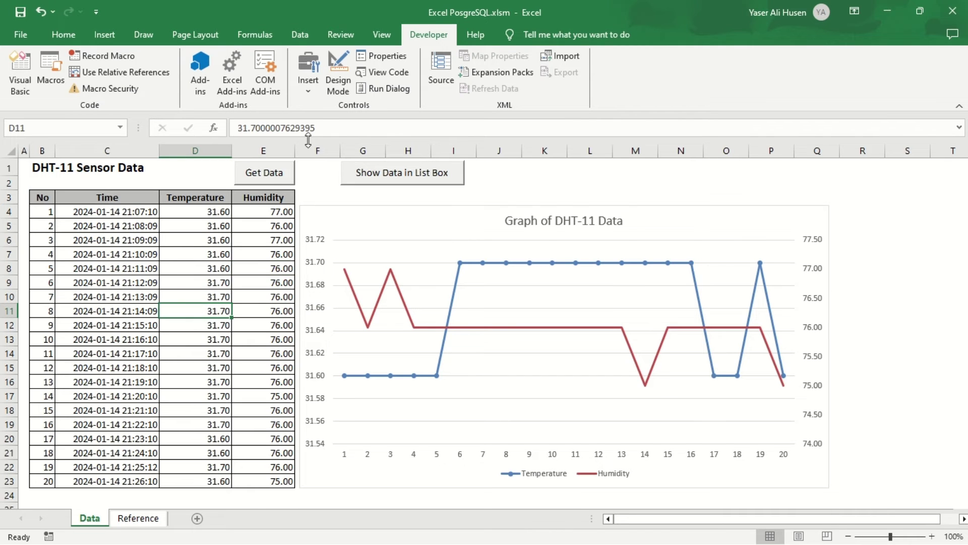
click(338, 73)
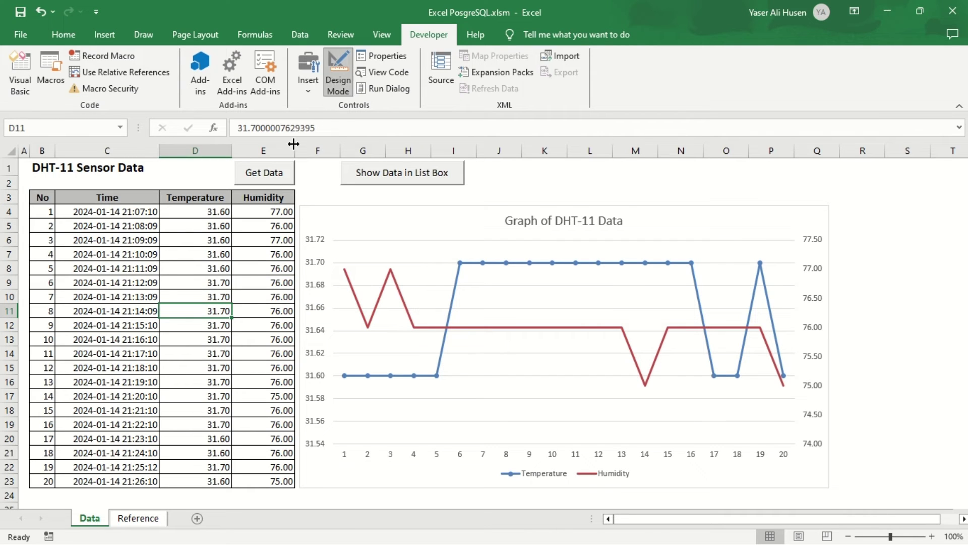
double_click(260, 174)
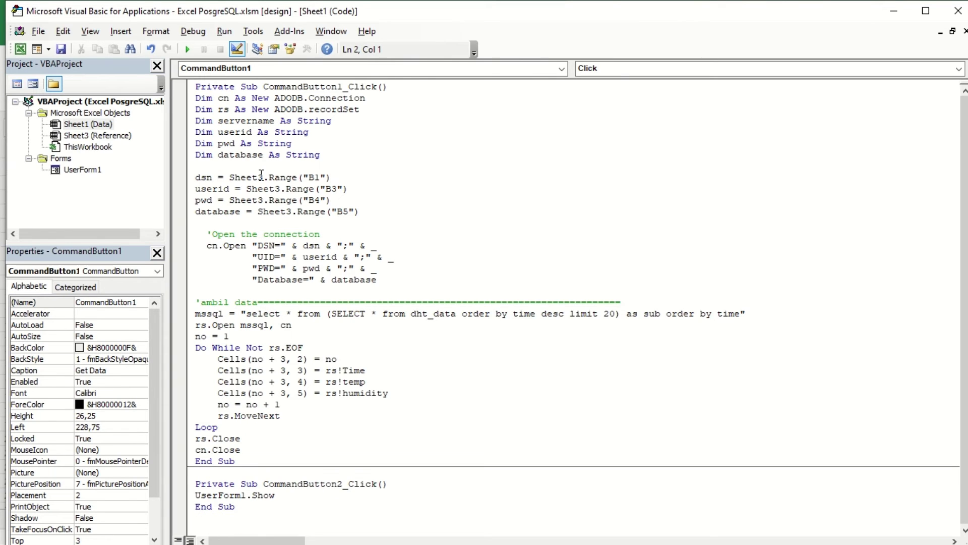
drag(759, 314, 195, 315)
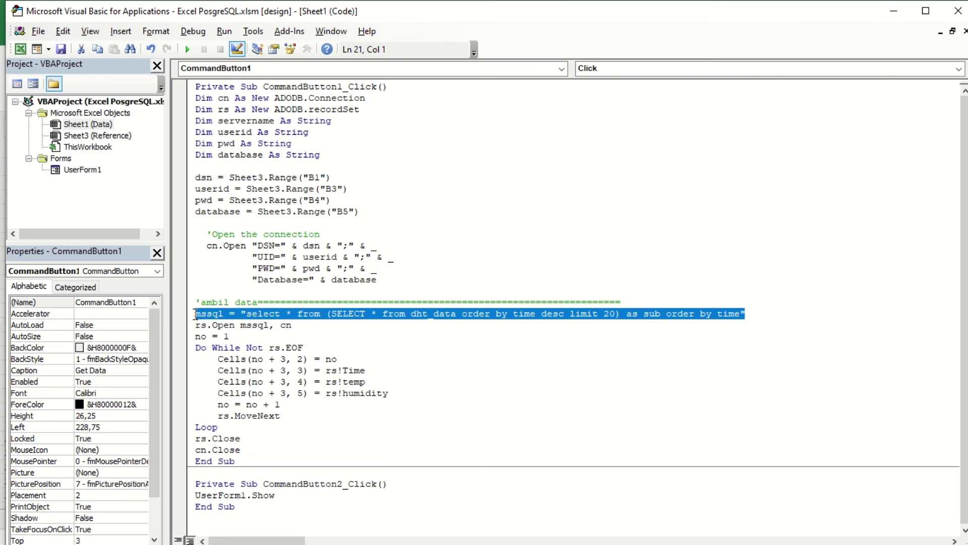
click(290, 346)
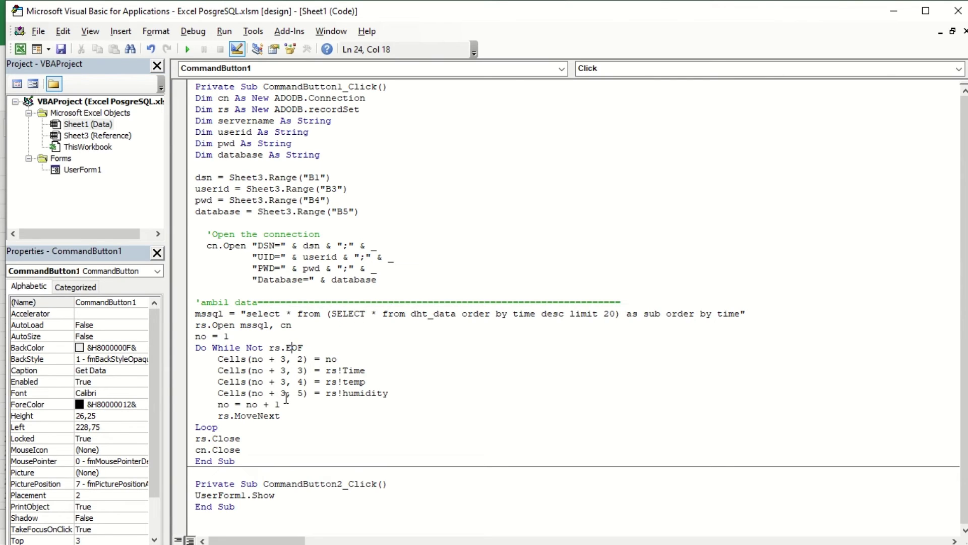
key(alt+F11)
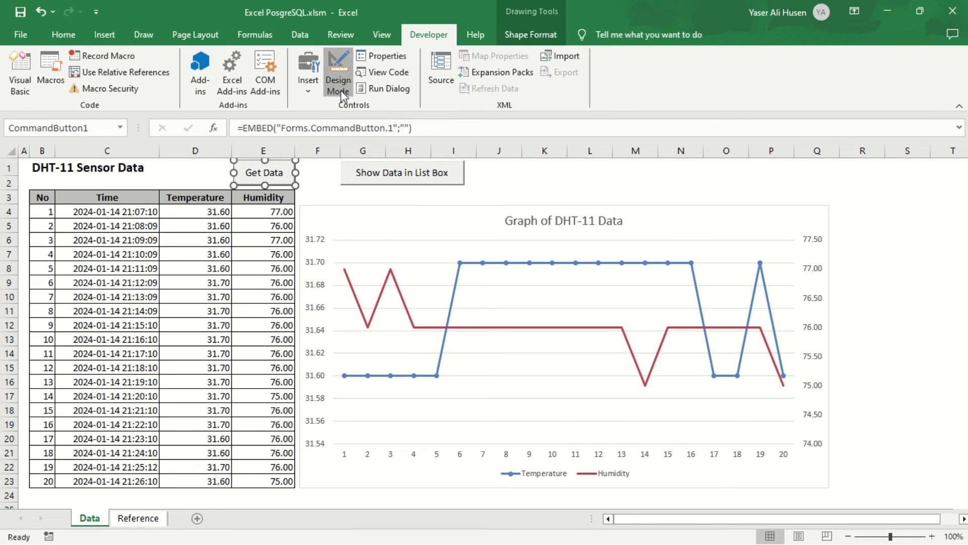
Step: Fetch the latest 20 records with Get Data, then clear the table rows B4:E23
click(339, 86)
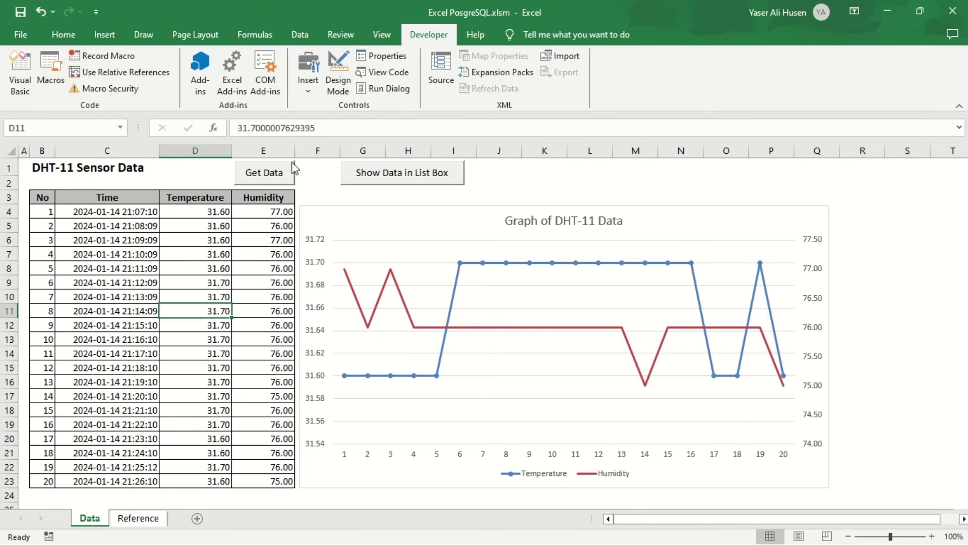
click(253, 177)
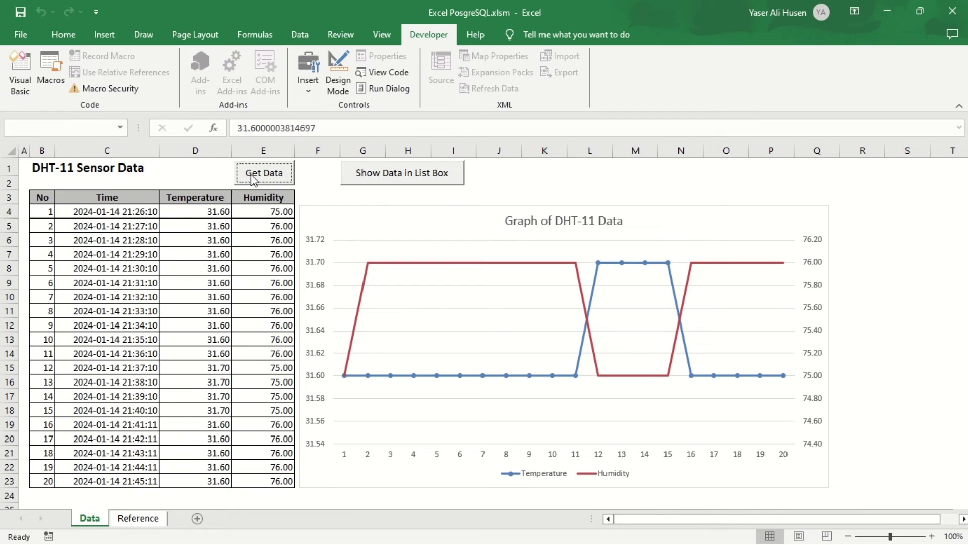
drag(48, 211, 259, 479)
key(Delete)
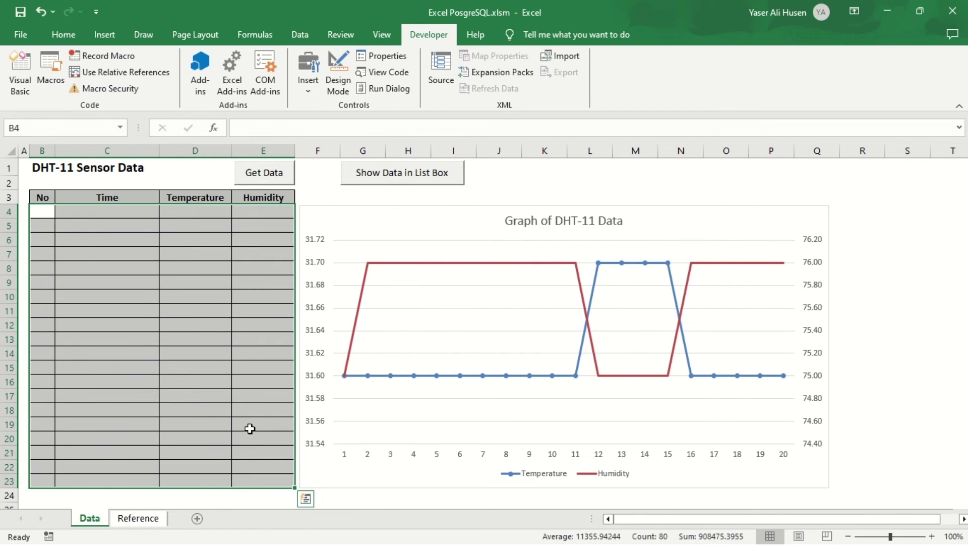
Step: Reload the table and chart with Get Data, showing readings from 21:26:10 to 21:45:11
click(229, 367)
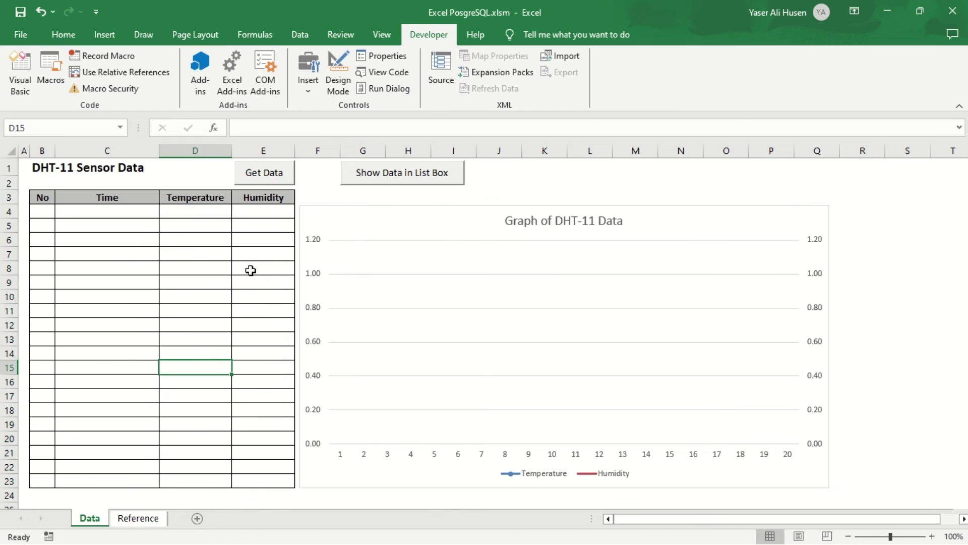
click(258, 175)
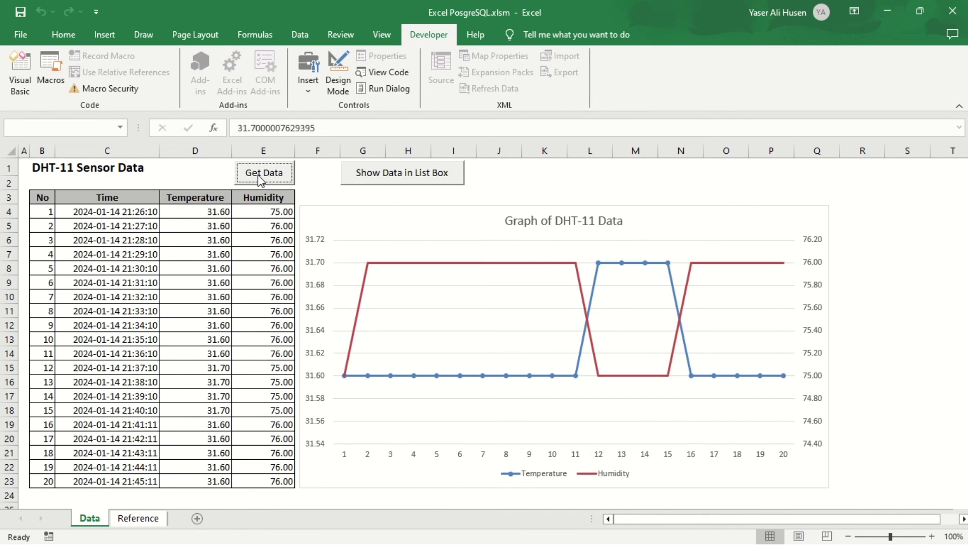
click(261, 236)
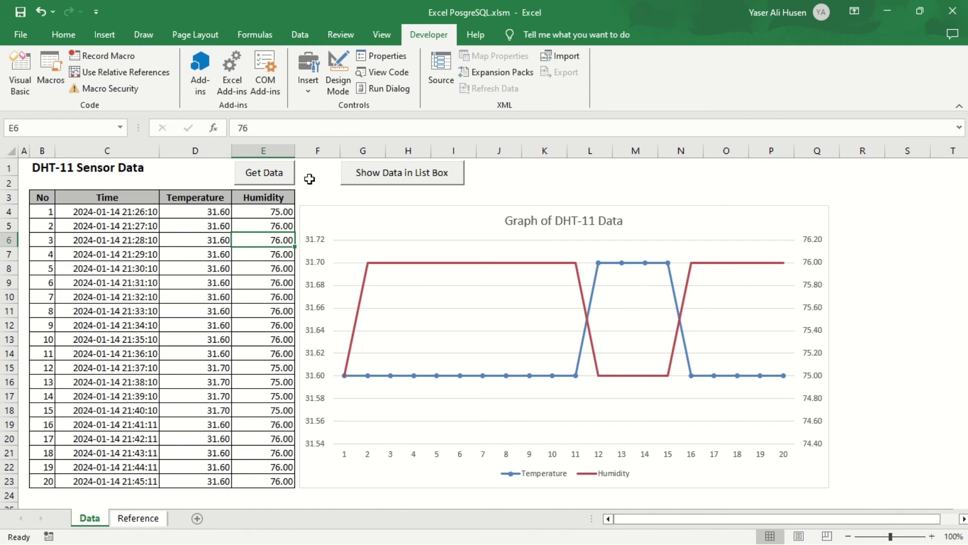
click(338, 76)
Step: Inspect the Show Data in List Box code and UserForm1's Initialize code filling the four-column list box
double_click(363, 174)
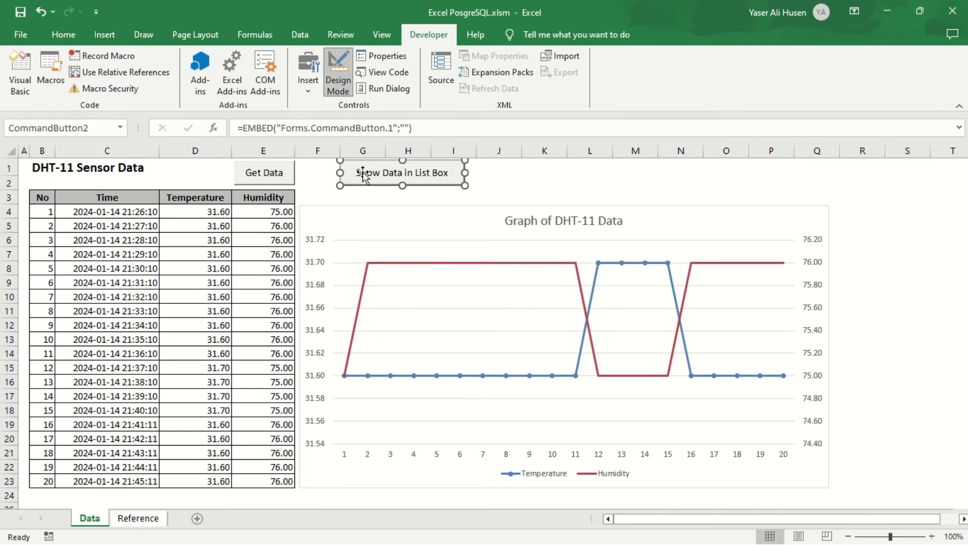
drag(277, 496, 195, 494)
double_click(85, 172)
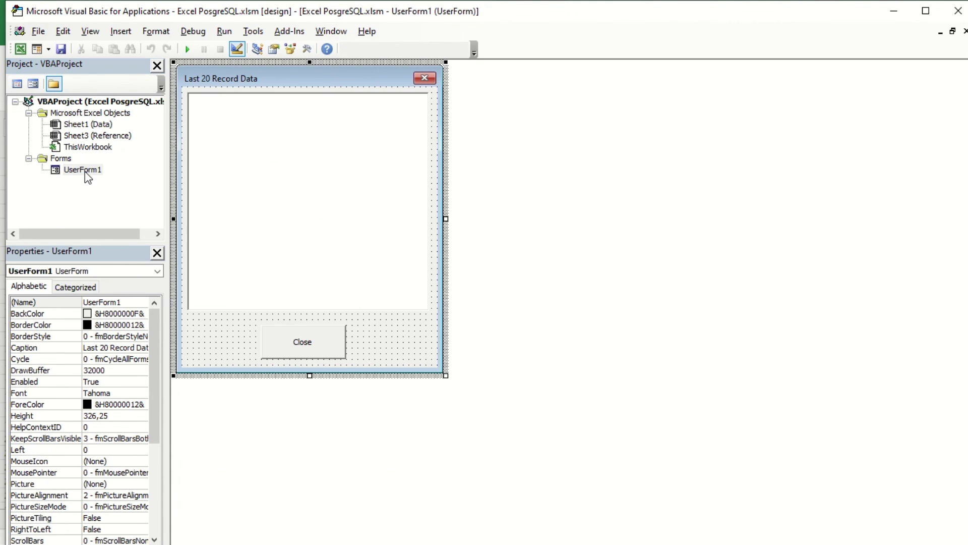
key(F7)
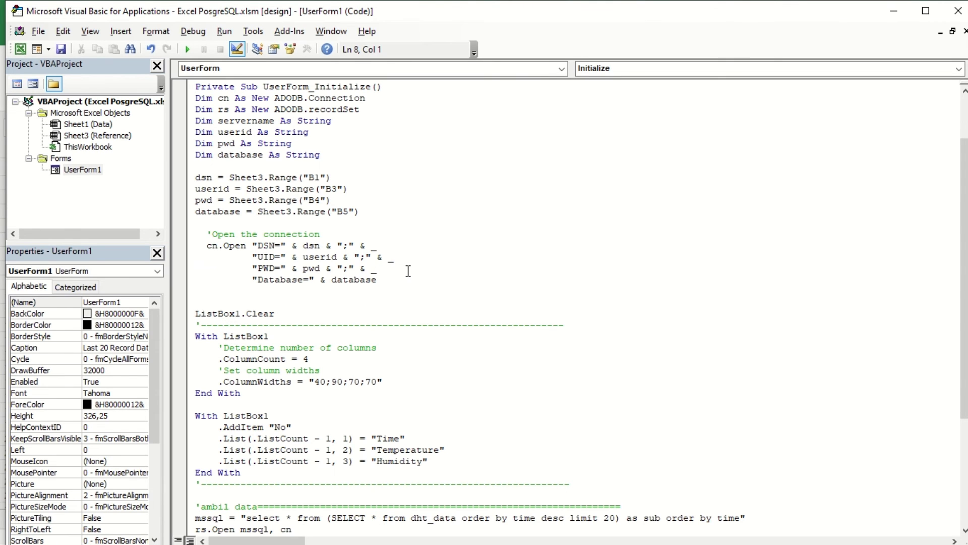
scroll(405, 248, down, 4)
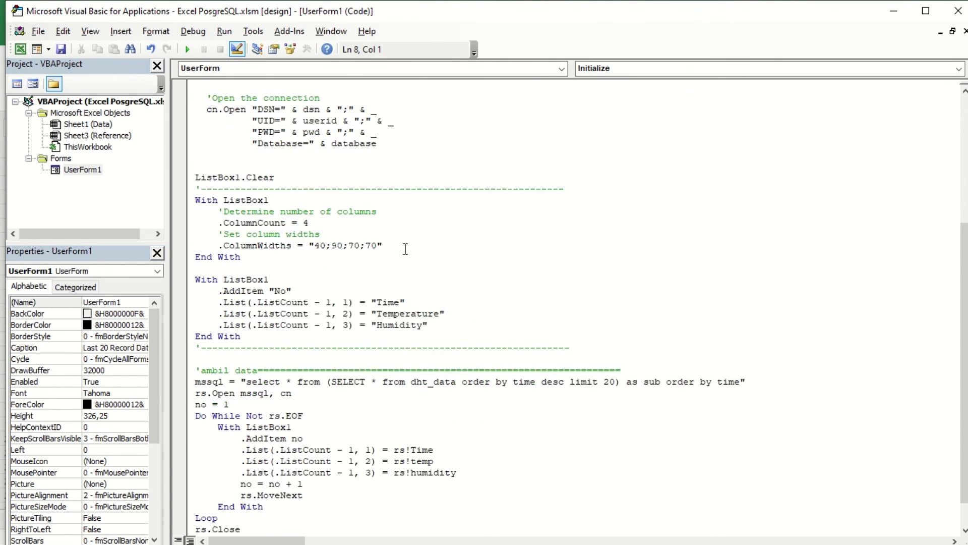
scroll(405, 249, down, 1)
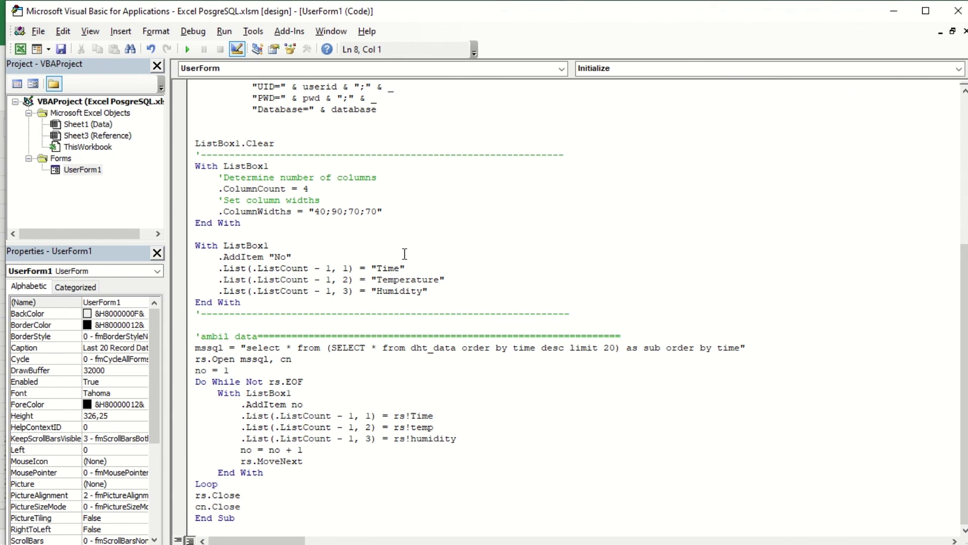
key(alt+F11)
click(337, 74)
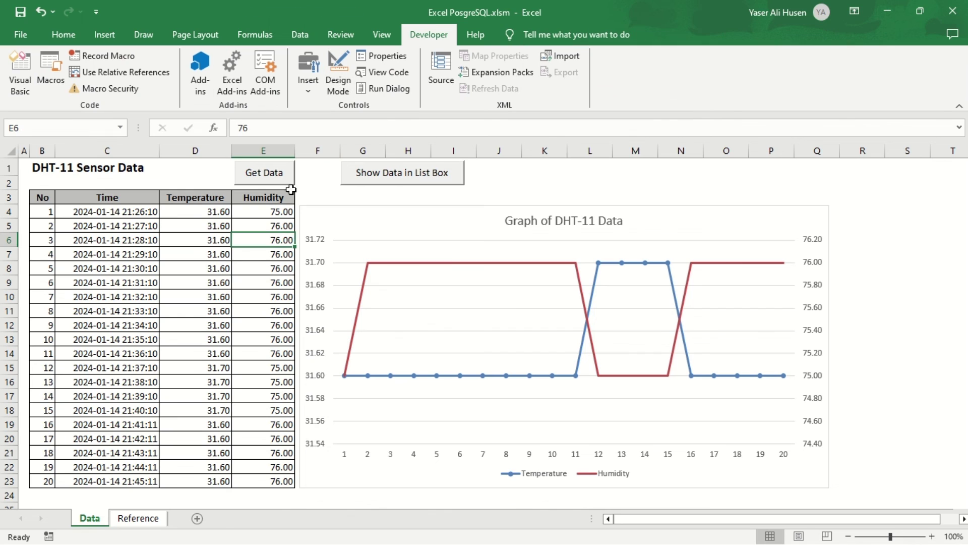
click(267, 214)
click(371, 182)
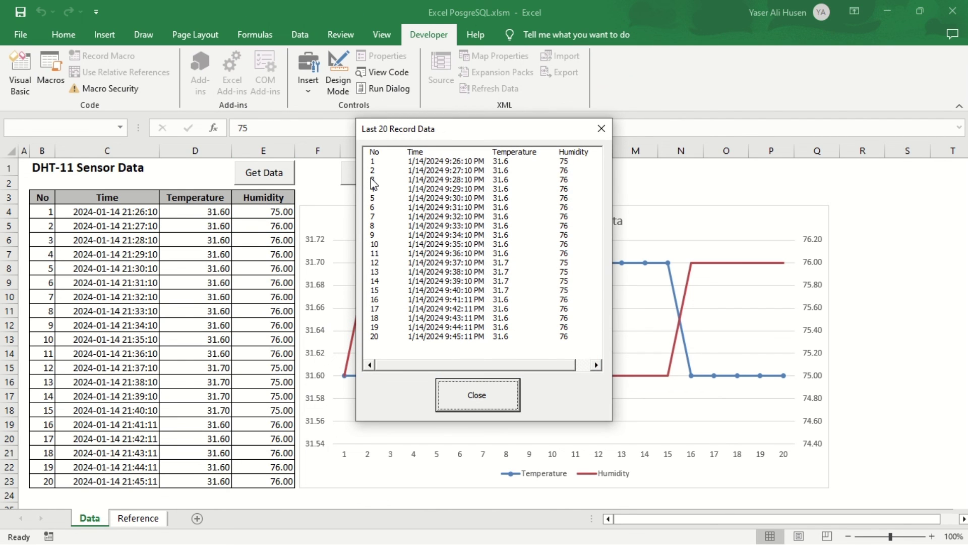
click(522, 364)
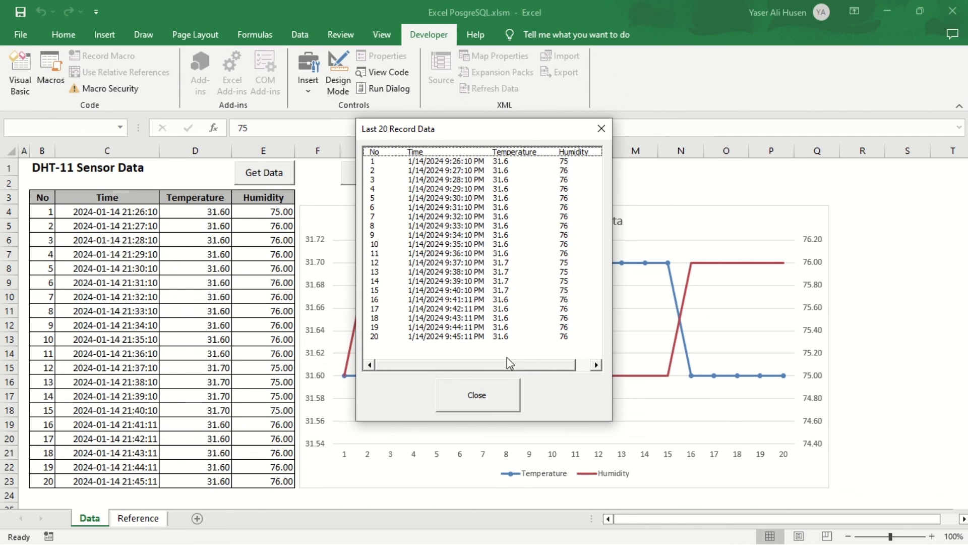
click(503, 407)
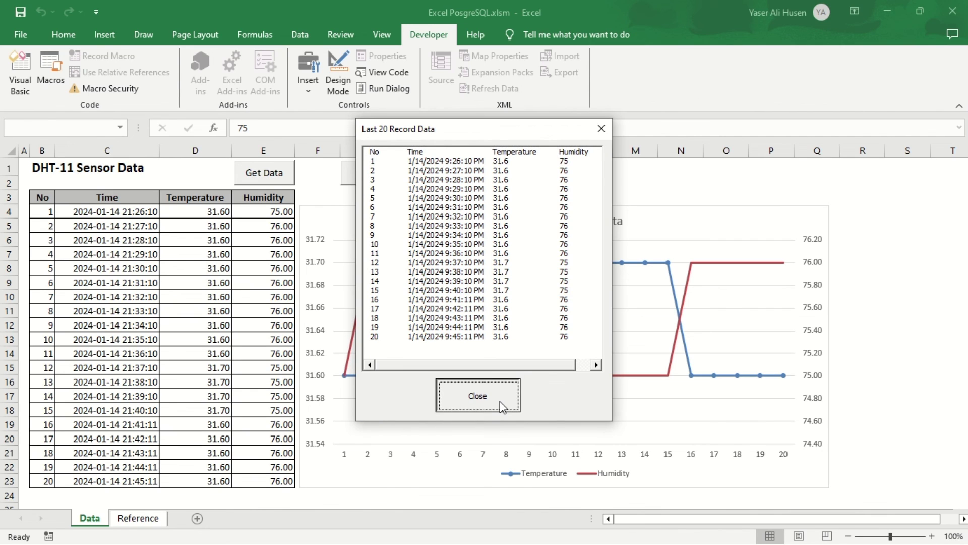
click(265, 283)
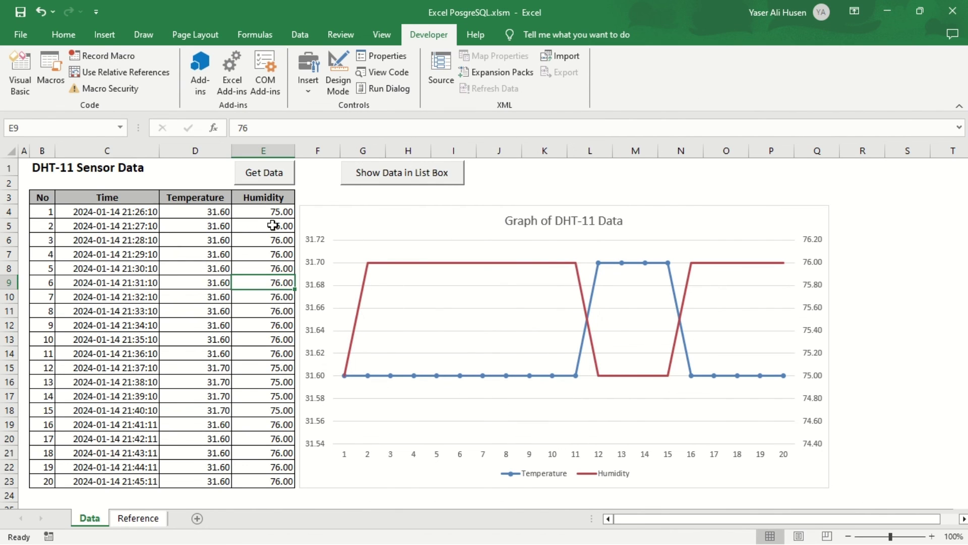
click(266, 178)
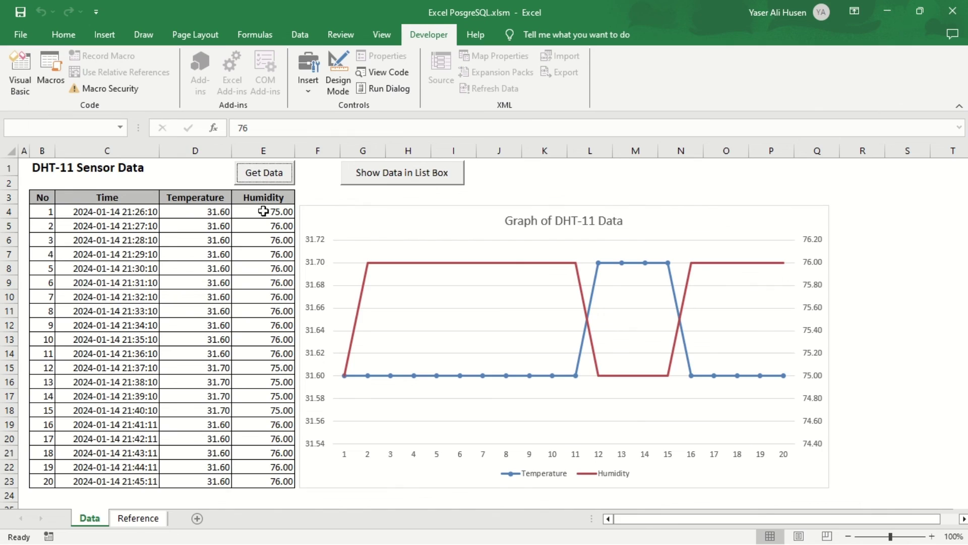
click(257, 228)
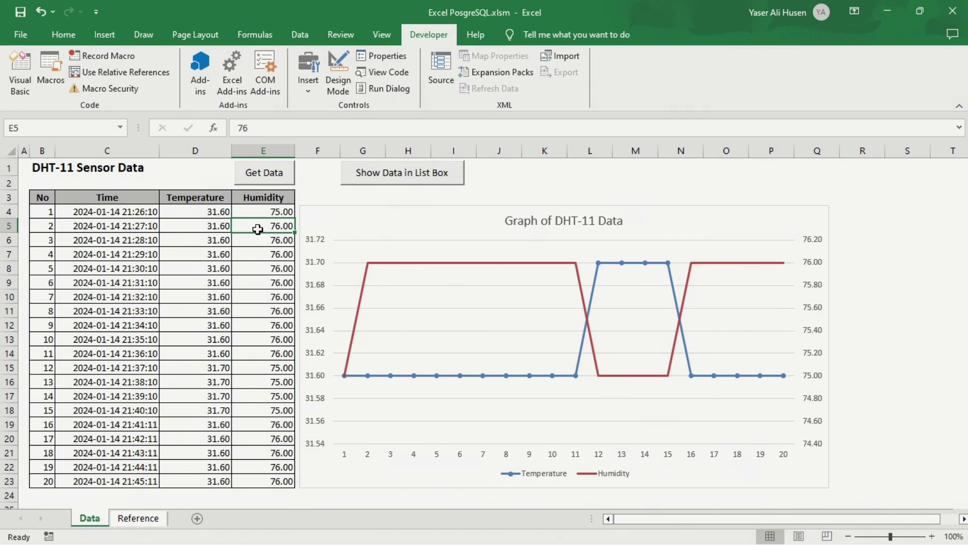